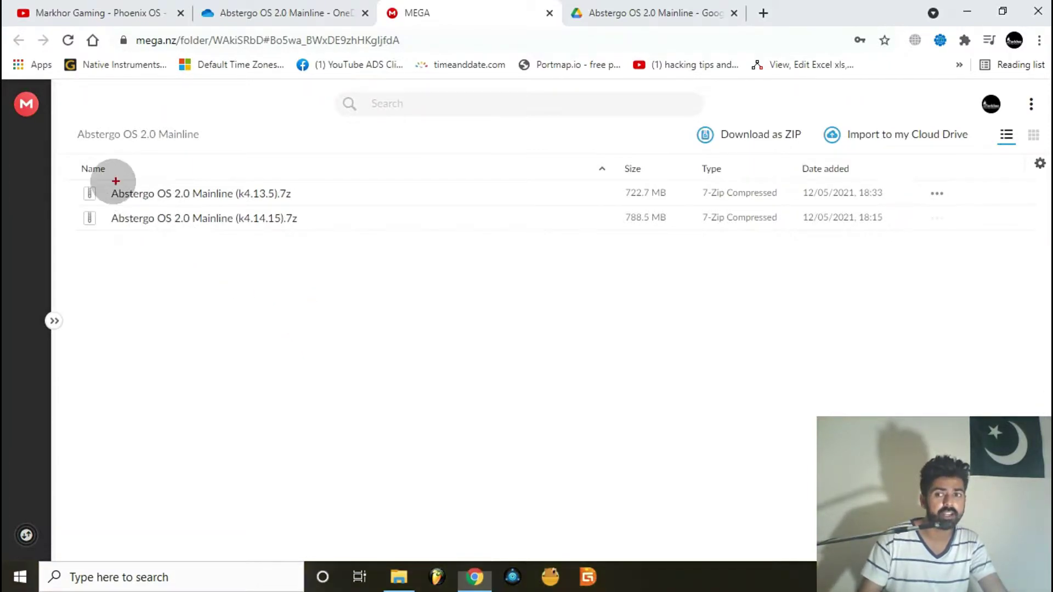
pyautogui.moveTo(98, 181)
pyautogui.mouseDown()
pyautogui.moveTo(164, 208)
pyautogui.moveTo(360, 246)
pyautogui.moveTo(371, 276)
pyautogui.mouseUp()
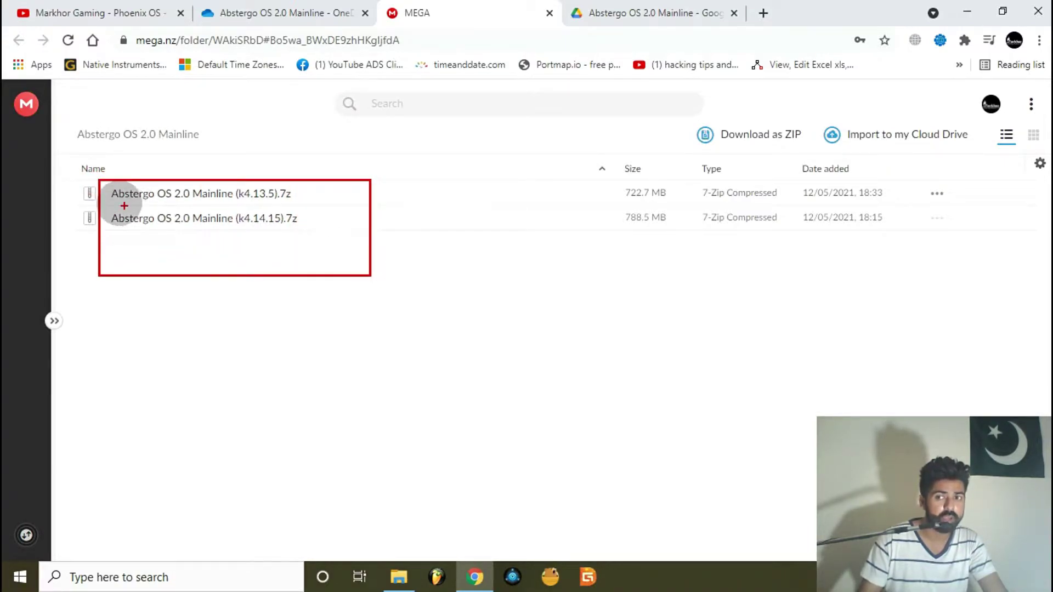
pyautogui.moveTo(106, 207)
pyautogui.mouseDown()
pyautogui.moveTo(118, 223)
pyautogui.moveTo(274, 245)
pyautogui.moveTo(334, 237)
pyautogui.mouseUp()
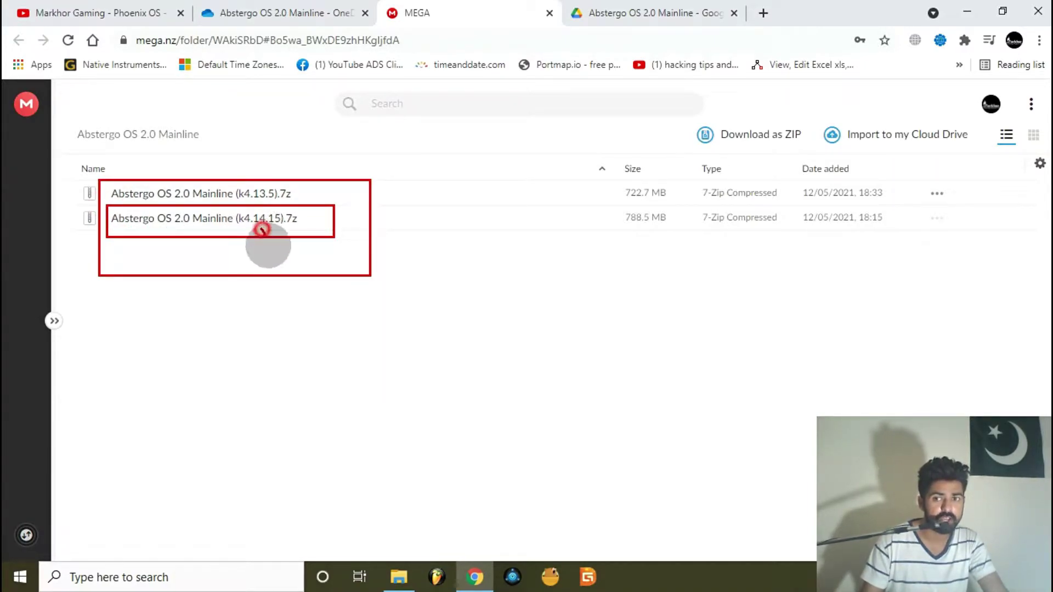
pyautogui.moveTo(262, 230); pyautogui.dragTo(301, 250)
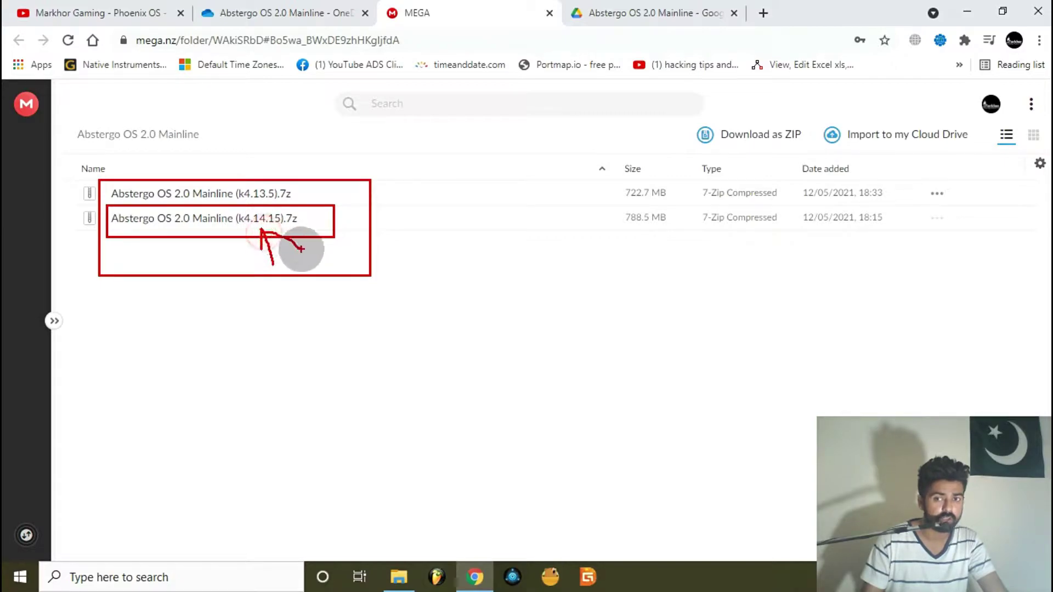
pyautogui.press('Escape')
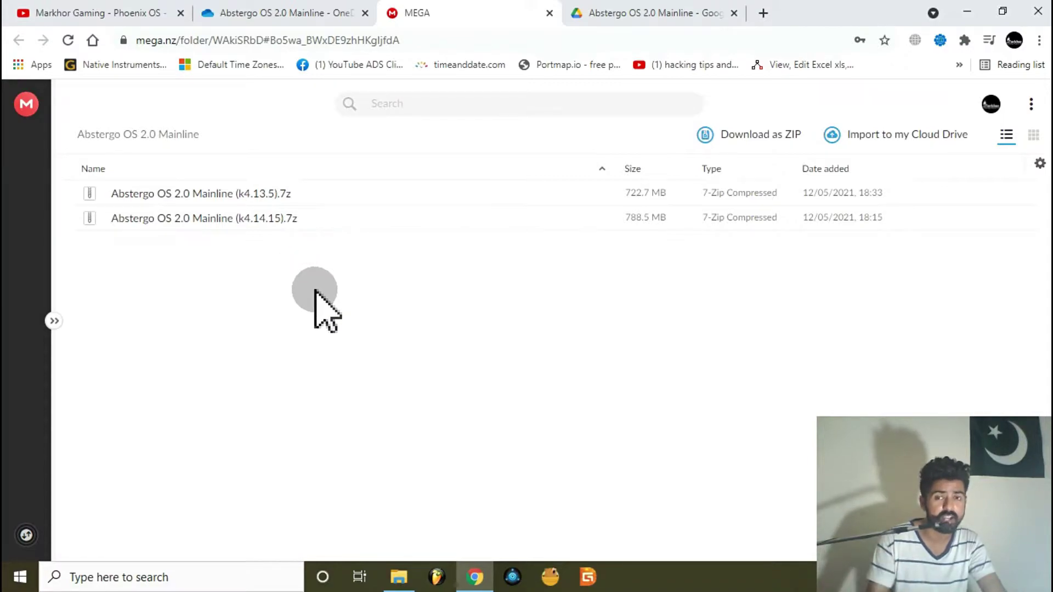
# Switch to File Explorer and show the Abstergo os 2.0 MainLine folder.
pyautogui.click(402, 576)
pyautogui.click(752, 293)
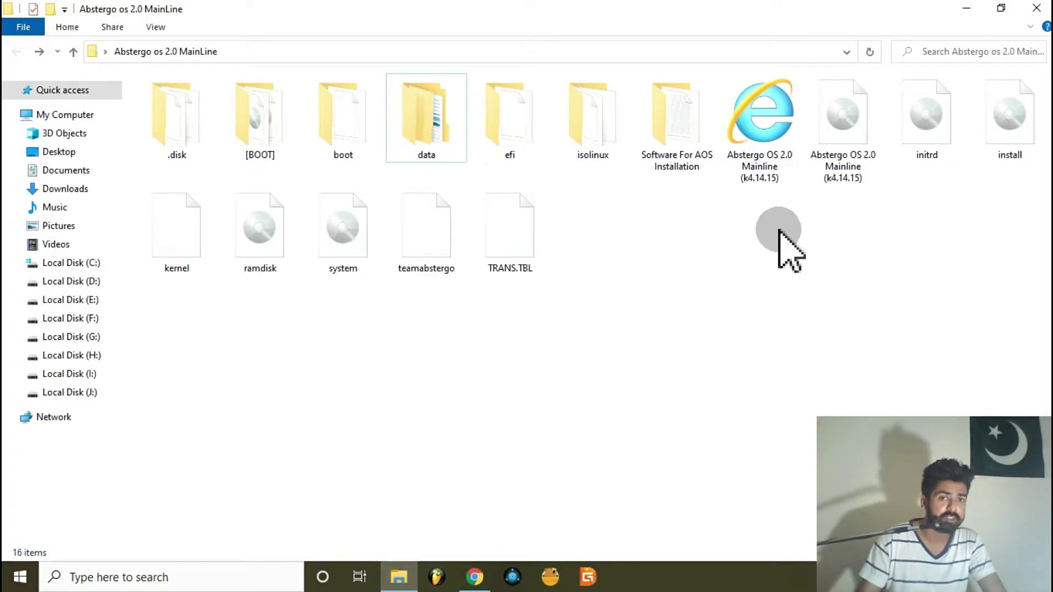
pyautogui.moveTo(708, 68)
pyautogui.mouseDown()
pyautogui.moveTo(794, 158)
pyautogui.moveTo(808, 198)
pyautogui.mouseUp()
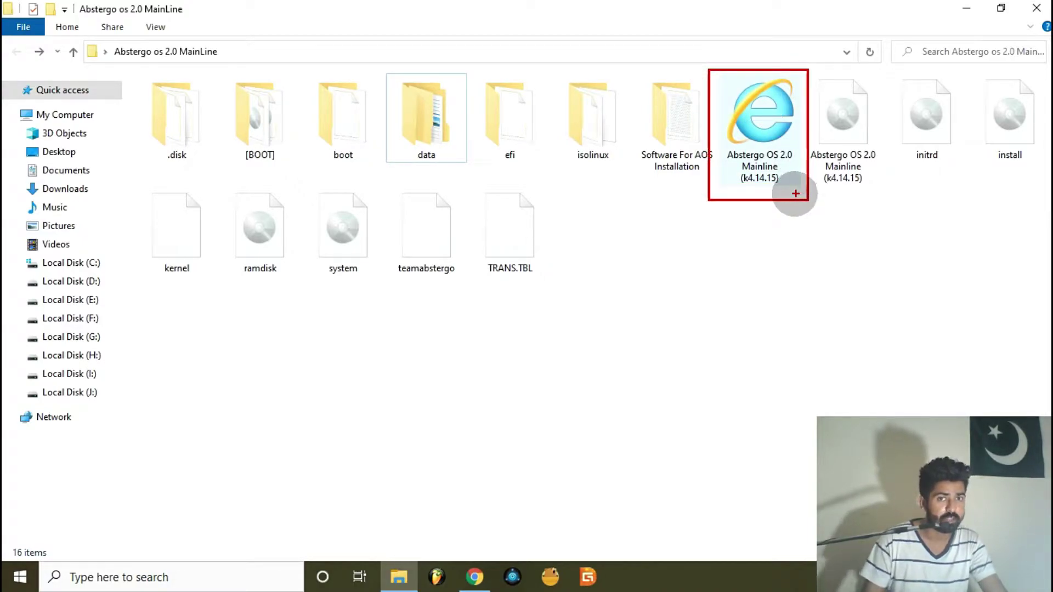
pyautogui.press('Escape')
# View the 7-Zip extraction options for the downloaded Abstergo OS 2.0 Mainline (k4.14.15) 7z archive.
pyautogui.click(760, 129)
pyautogui.rightClick(754, 130)
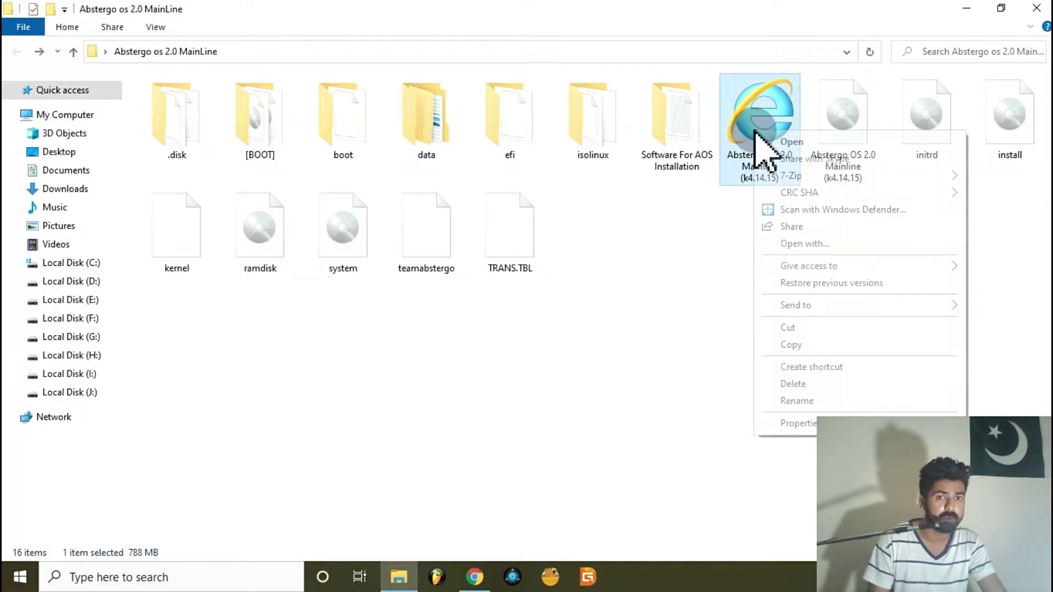
pyautogui.moveTo(795, 177)
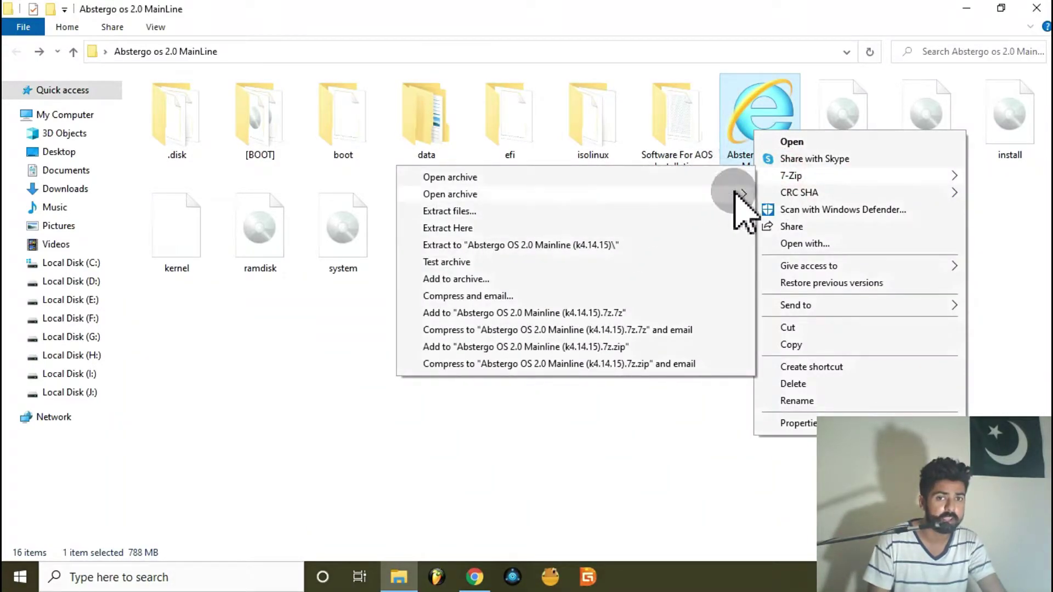
pyautogui.click(709, 33)
# View the 7-Zip extraction options for the Abstergo OS 2.0 Mainline (k4.14.15) ISO file.
pyautogui.click(835, 142)
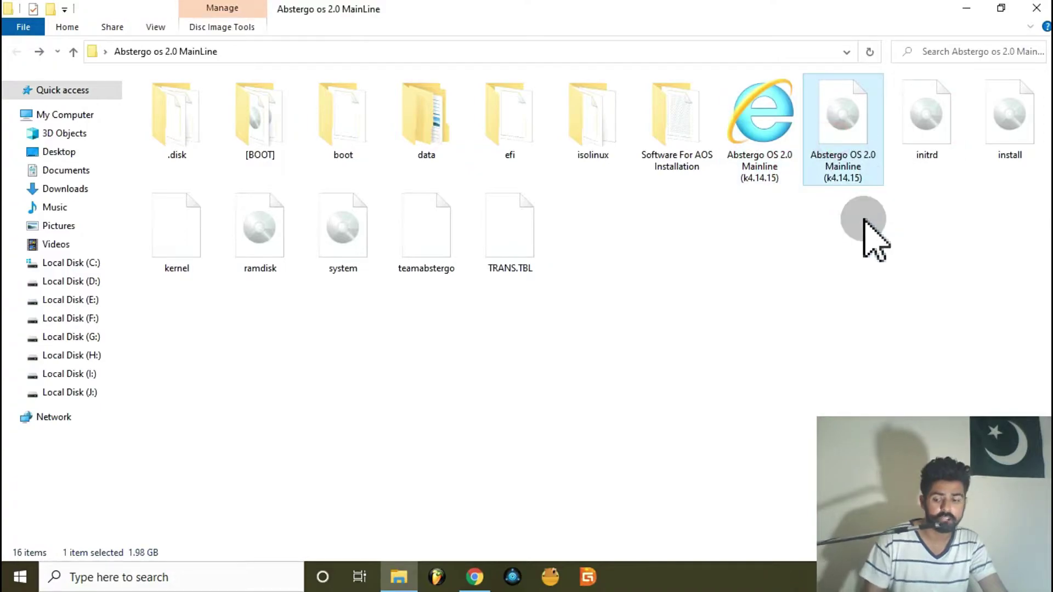
pyautogui.moveTo(797, 68)
pyautogui.mouseDown()
pyautogui.moveTo(871, 111)
pyautogui.moveTo(894, 206)
pyautogui.mouseUp()
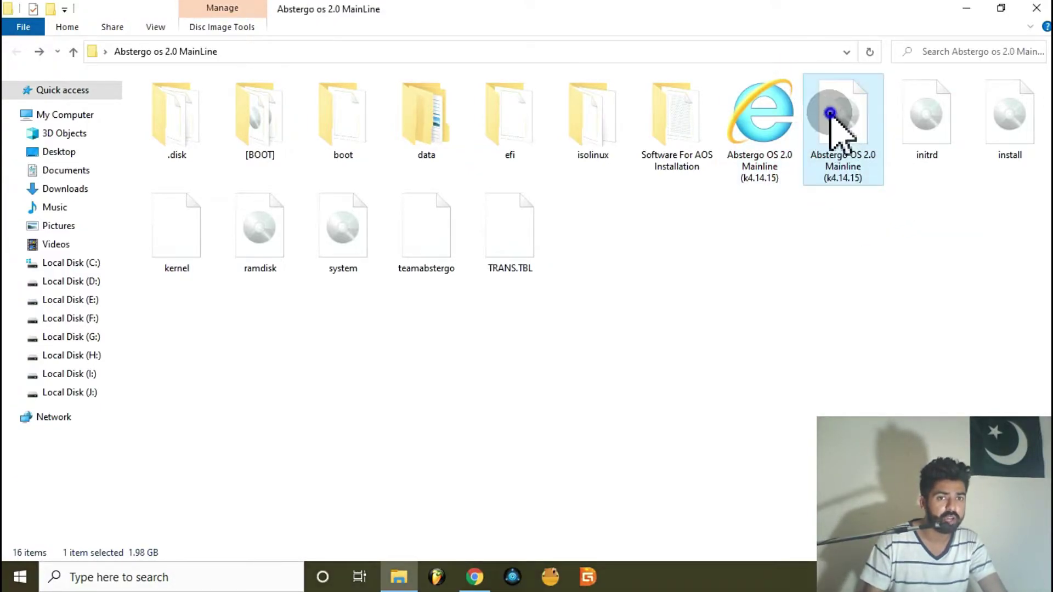
pyautogui.rightClick(842, 129)
pyautogui.moveTo(857, 174)
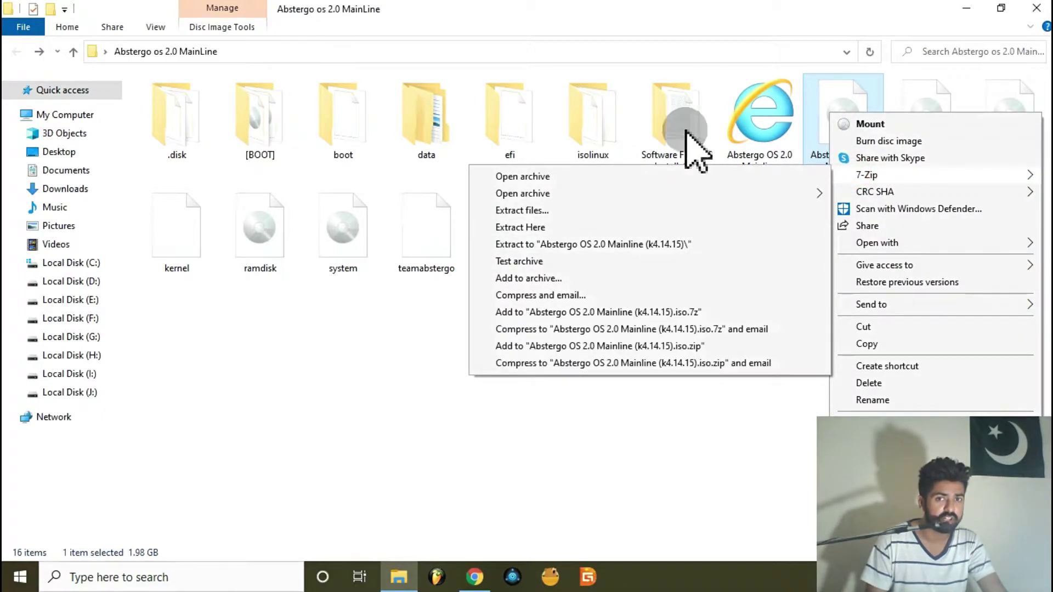
pyautogui.click(745, 12)
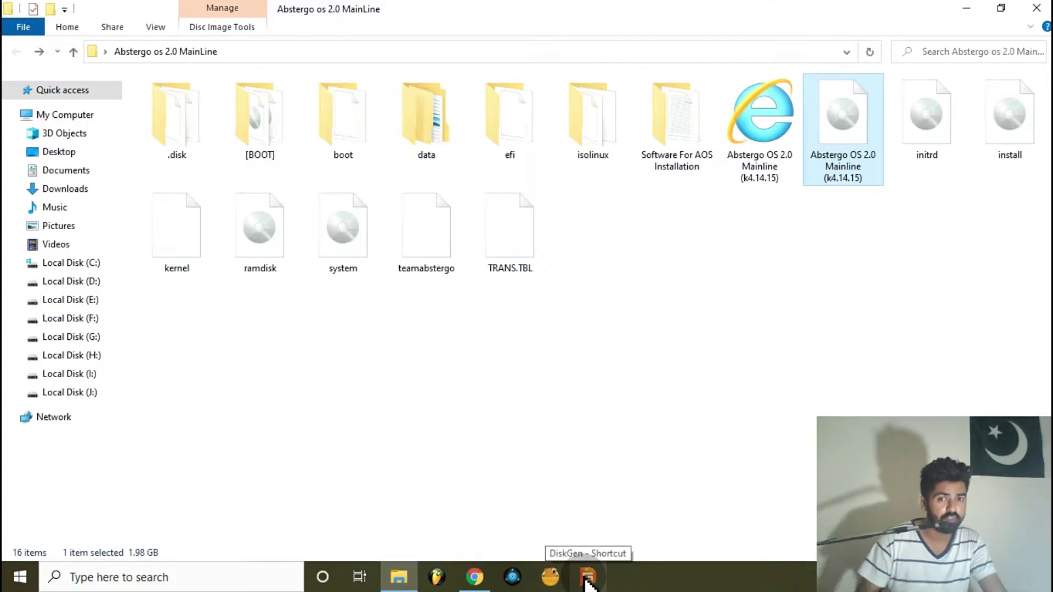
# Start DiskGenius and open the format settings for the Local Disk(J:) partition.
pyautogui.click(587, 577)
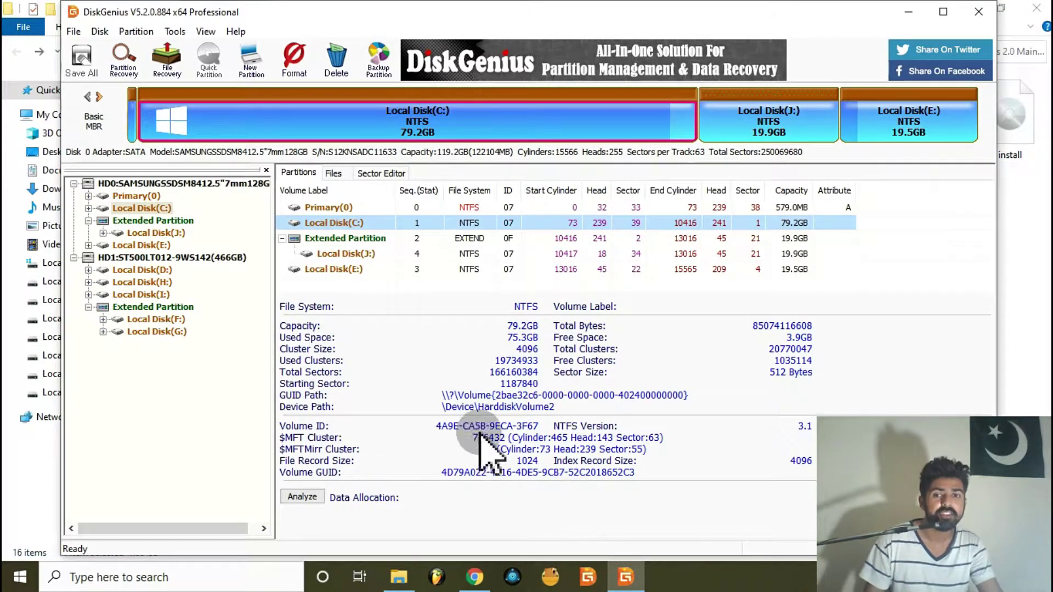
pyautogui.click(341, 254)
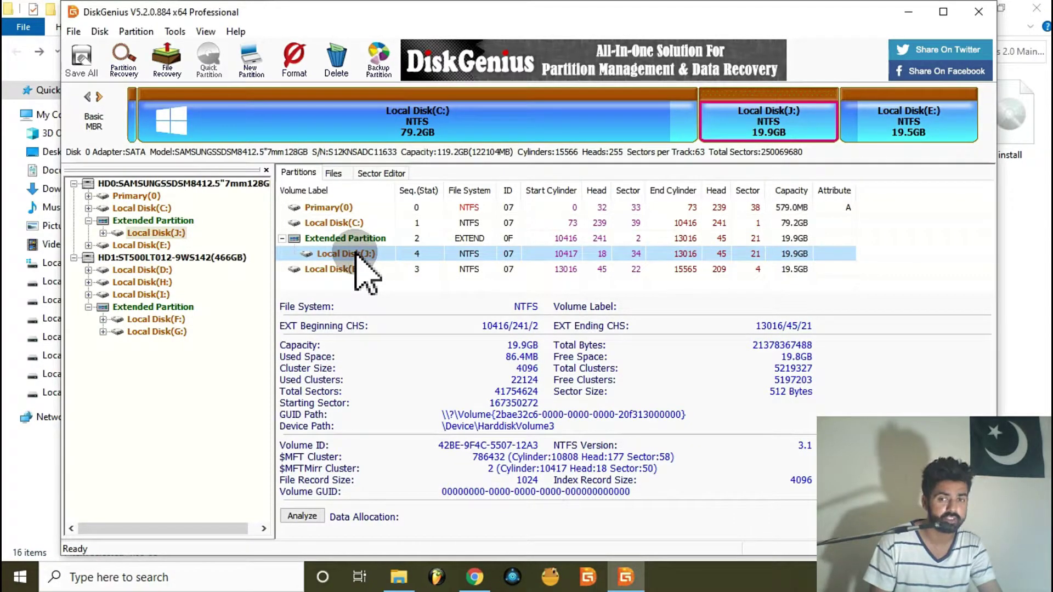
pyautogui.rightClick(343, 254)
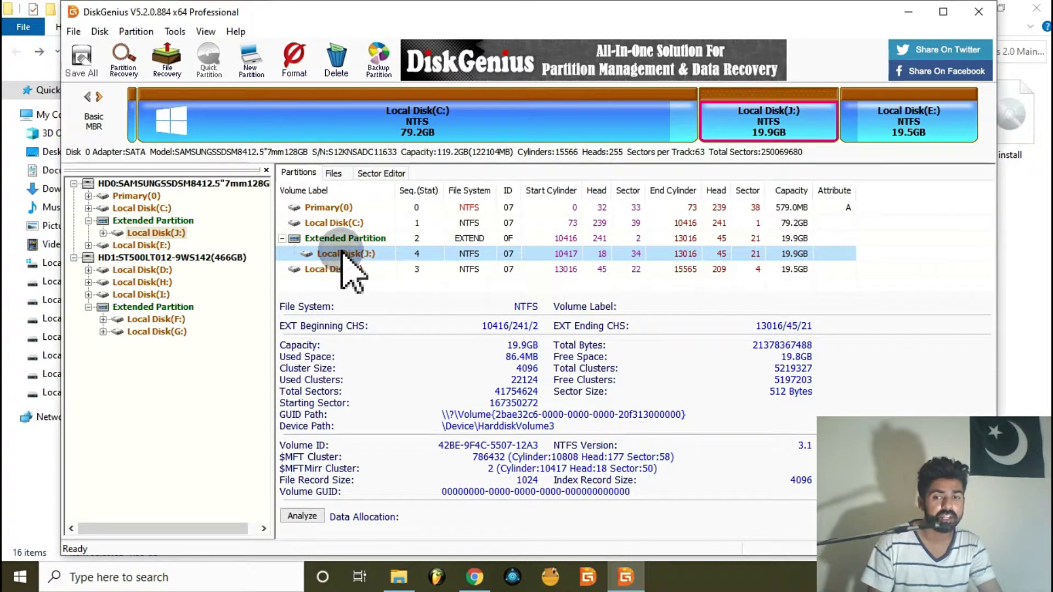
pyautogui.click(400, 62)
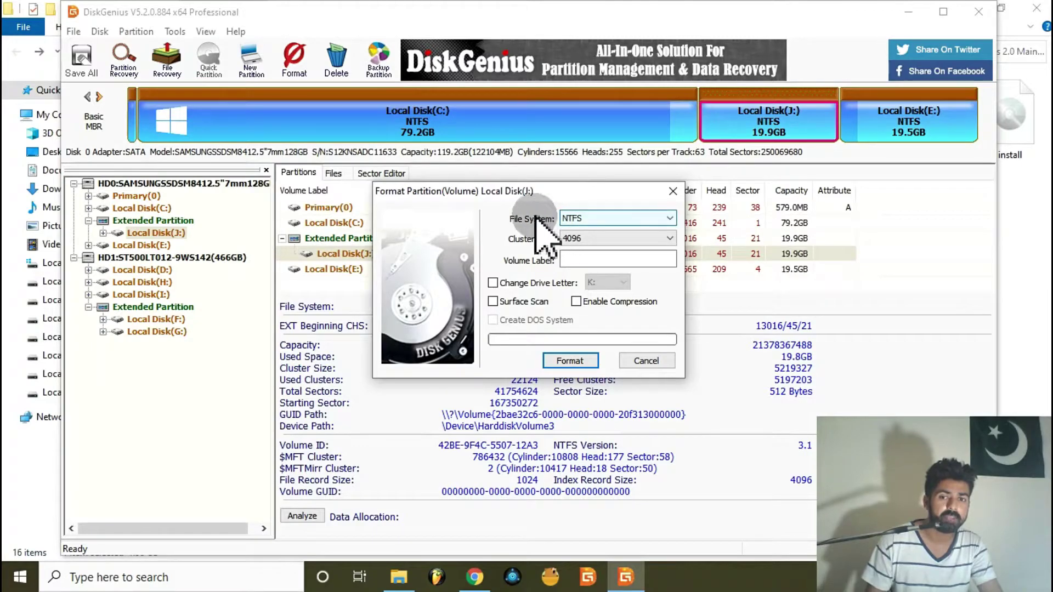
# Format Local Disk(J:) with the Ext4 file system and the volume label "Abstergo OS 2.0".
pyautogui.click(586, 219)
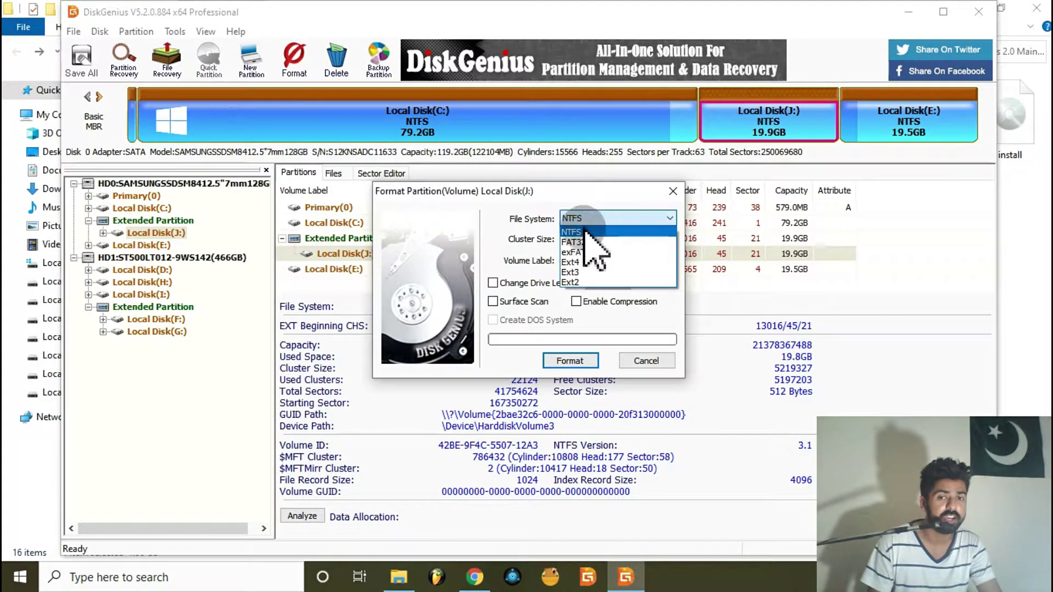
pyautogui.click(586, 265)
pyautogui.click(586, 260)
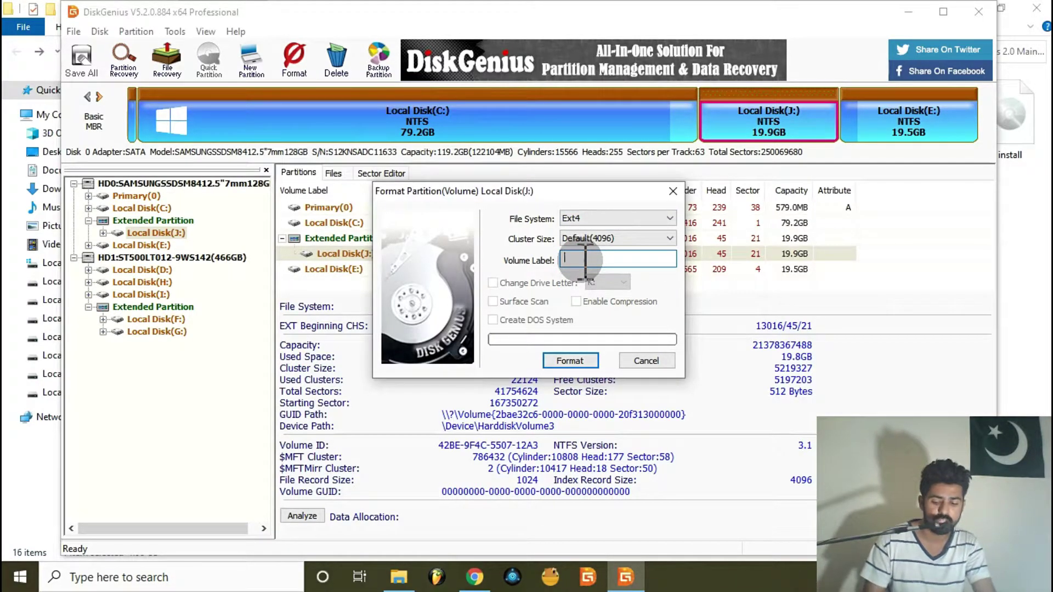
pyautogui.write('Abstergo OS 2.0')
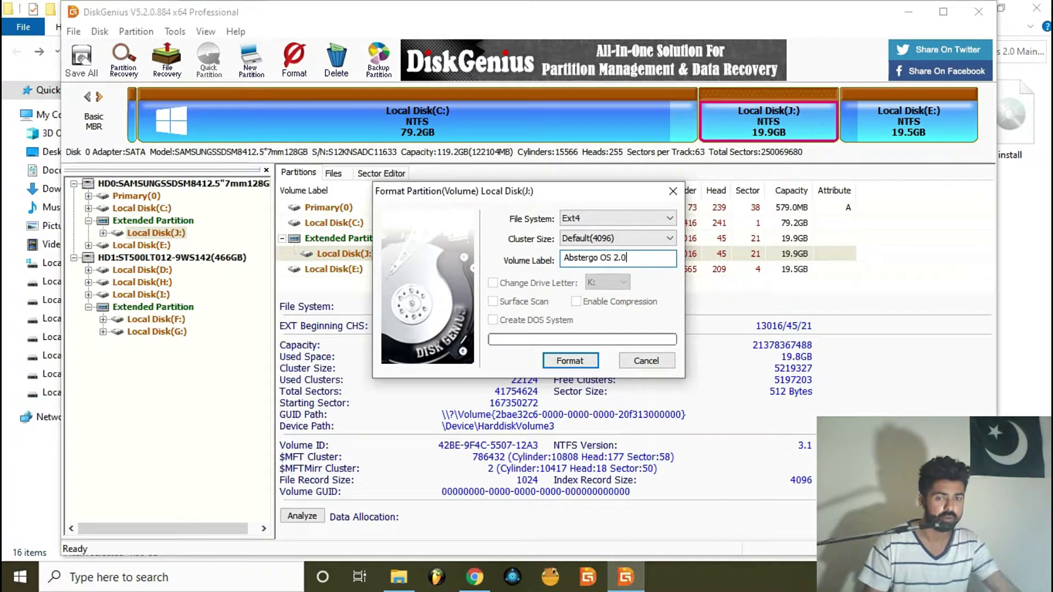
pyautogui.click(574, 362)
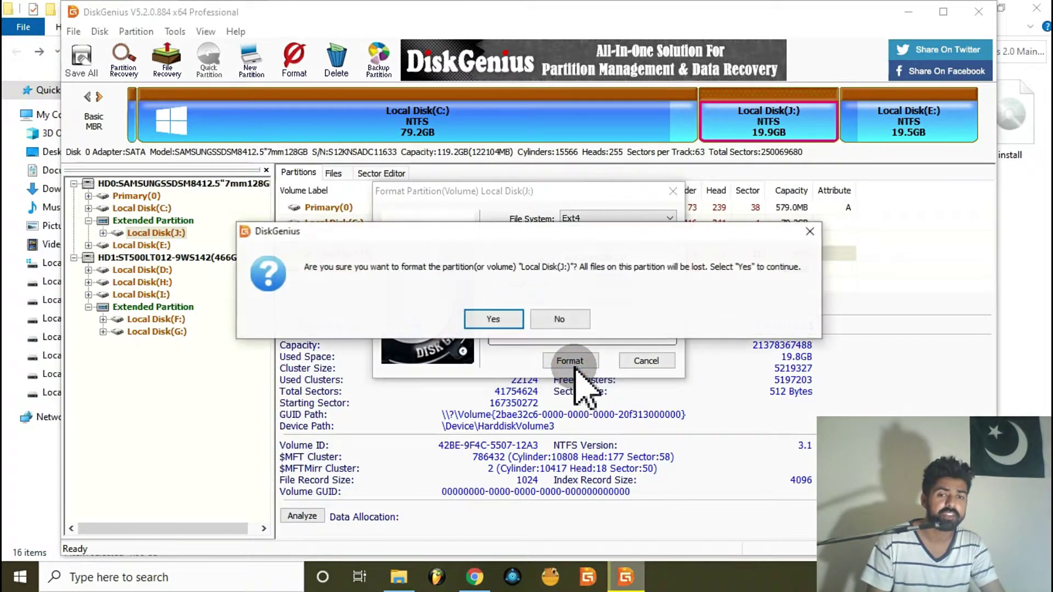
pyautogui.click(520, 328)
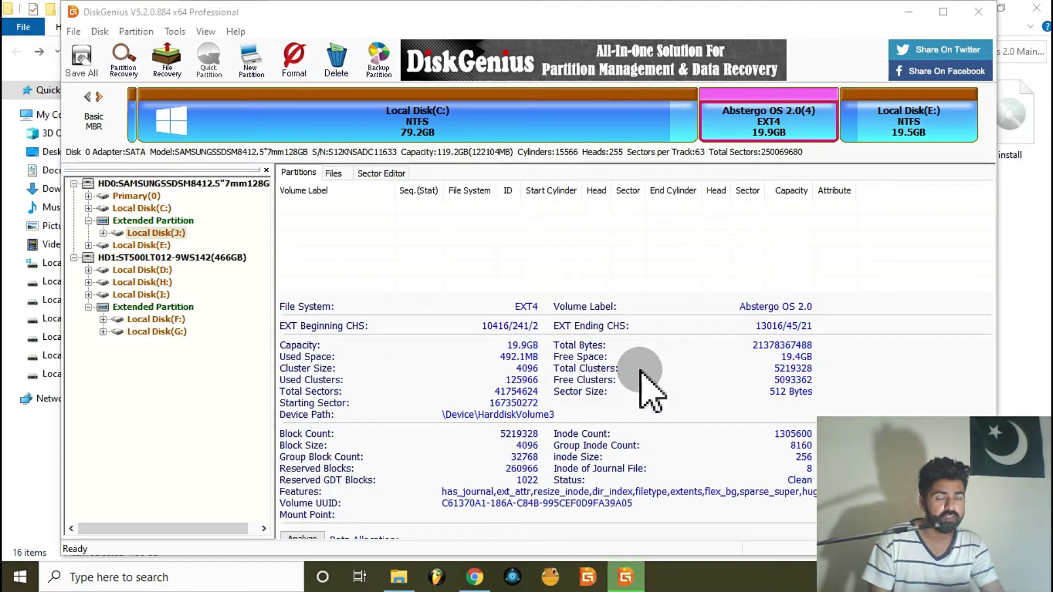
pyautogui.click(640, 370)
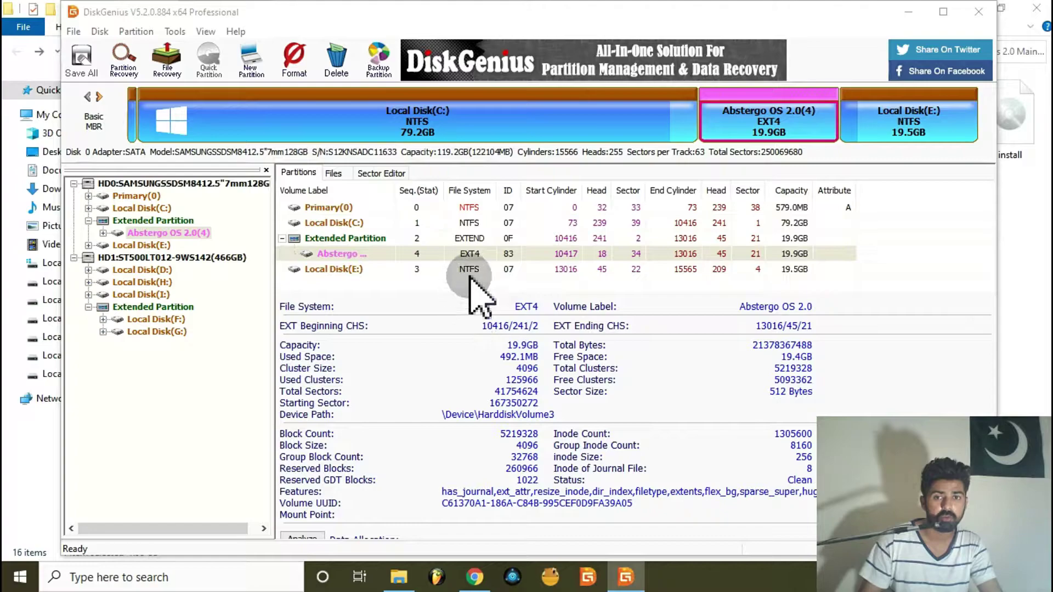
pyautogui.moveTo(453, 243); pyautogui.dragTo(487, 261)
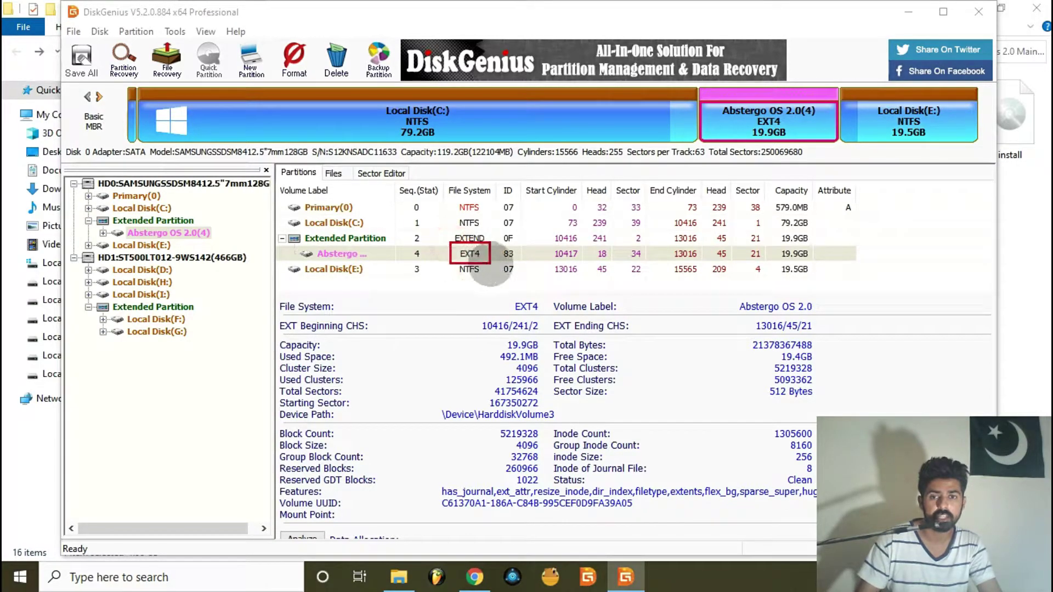
pyautogui.press('Escape')
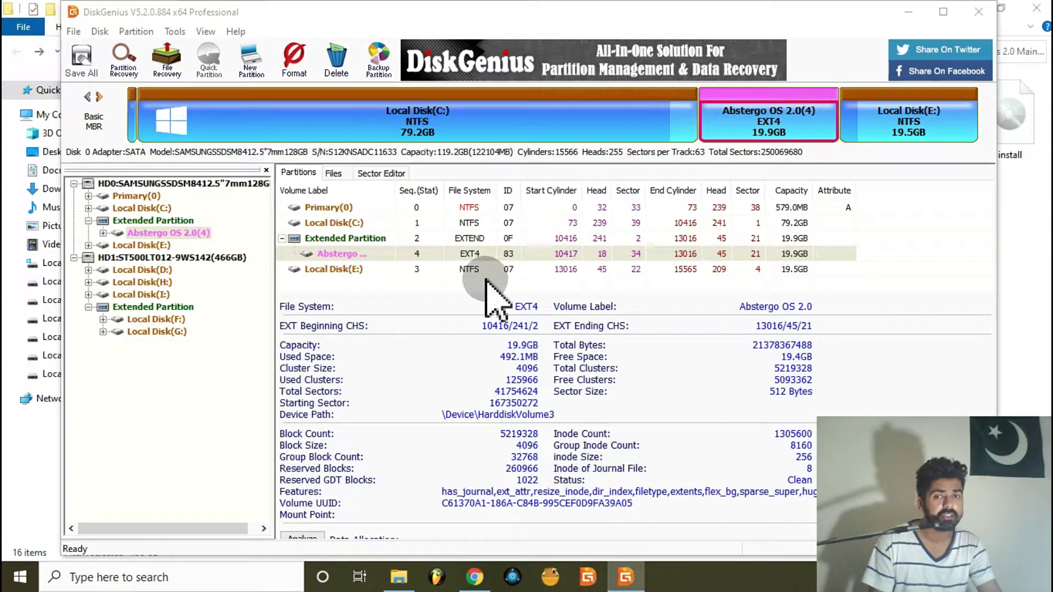
# Create a folder named "abstergoM" in the root of the Abstergo OS 2.0 partition.
pyautogui.click(341, 256)
pyautogui.doubleClick(343, 255)
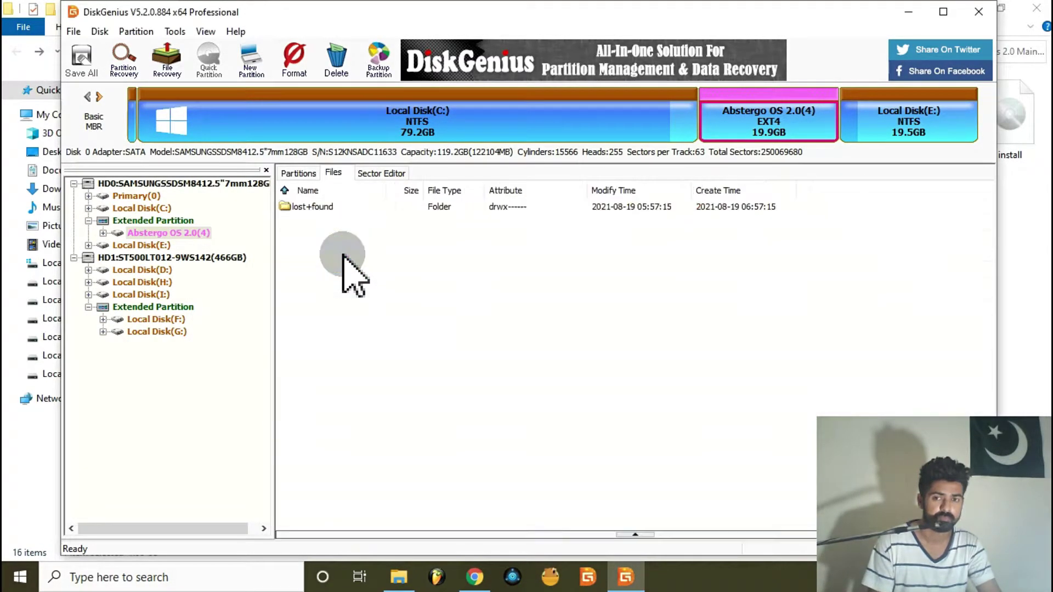
pyautogui.rightClick(373, 262)
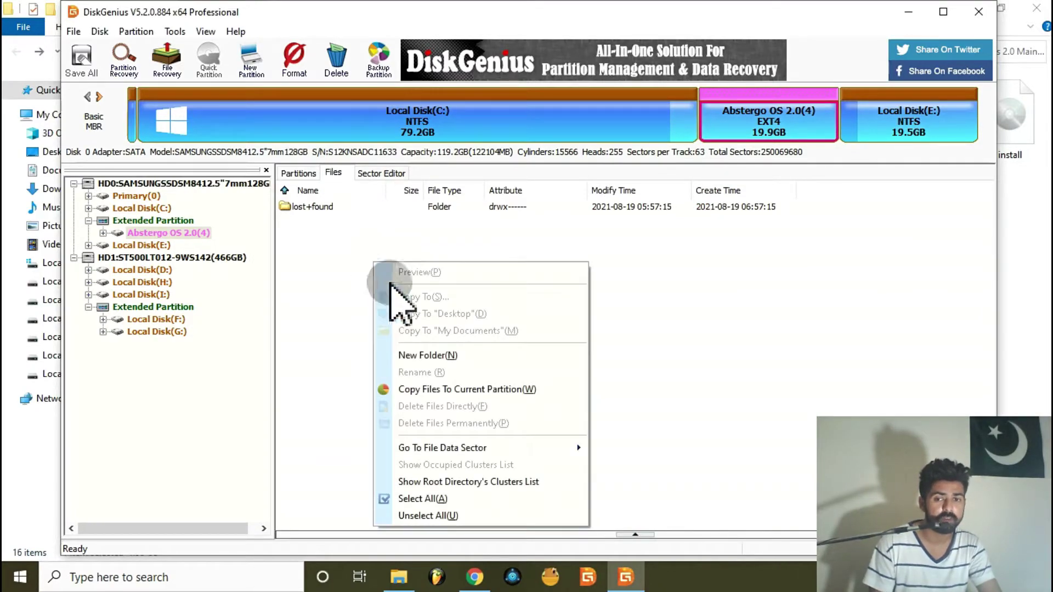
pyautogui.click(423, 355)
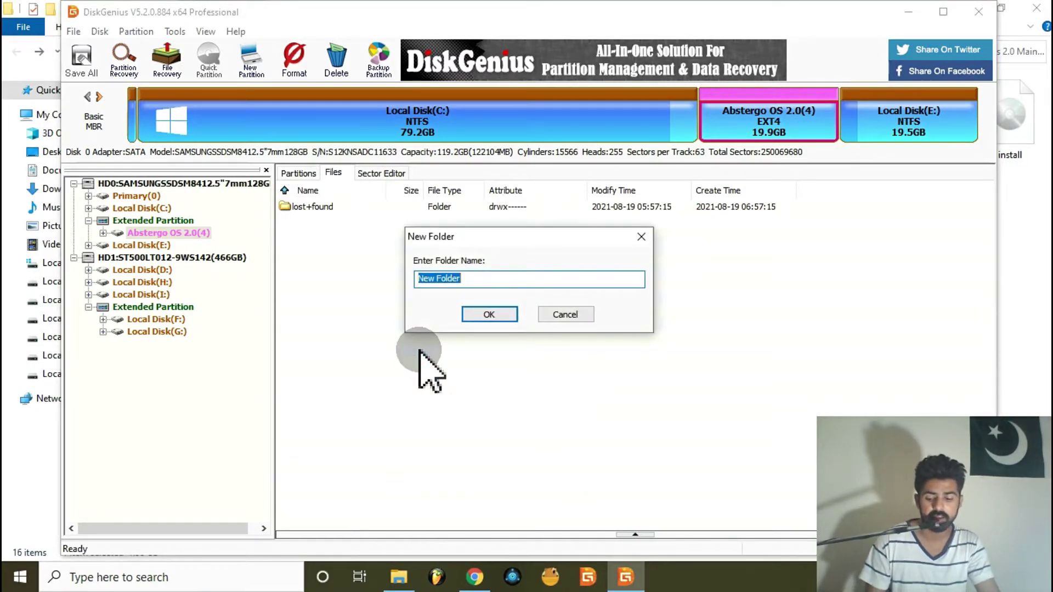
pyautogui.write('abste')
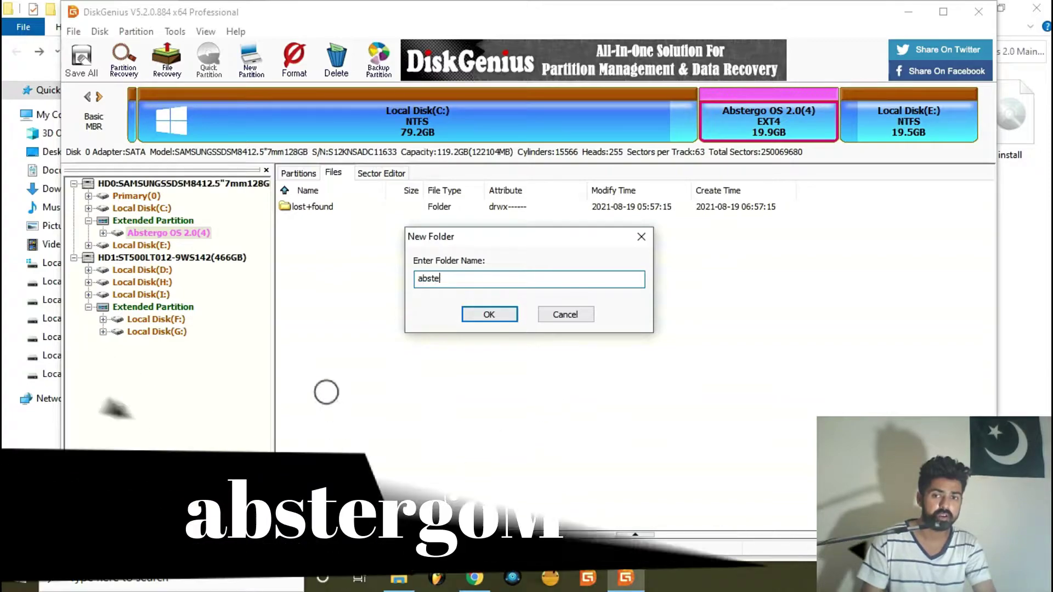
pyautogui.write('rgo')
pyautogui.write('M')
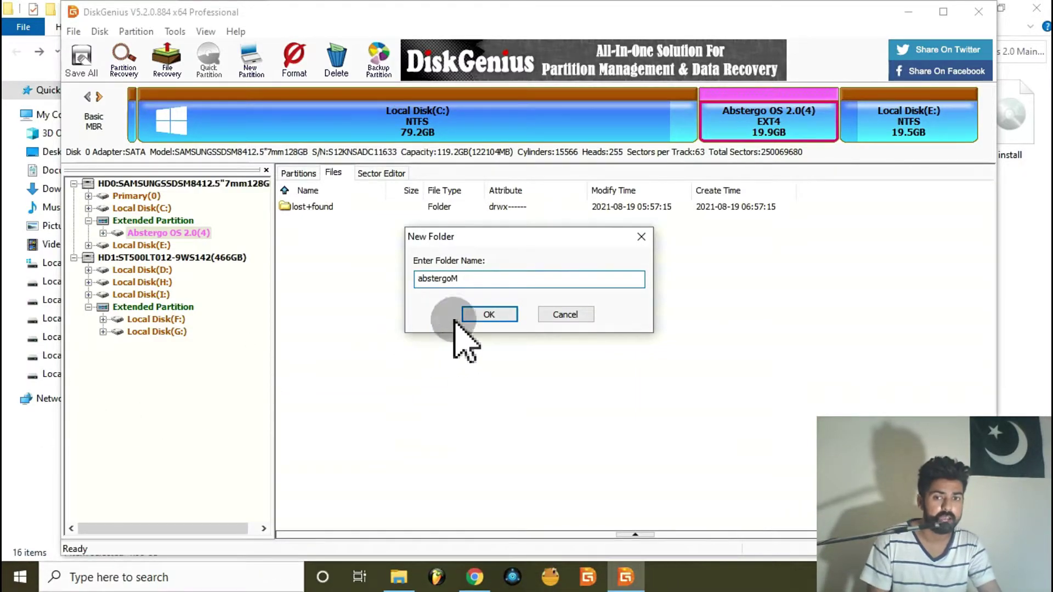
pyautogui.click(482, 314)
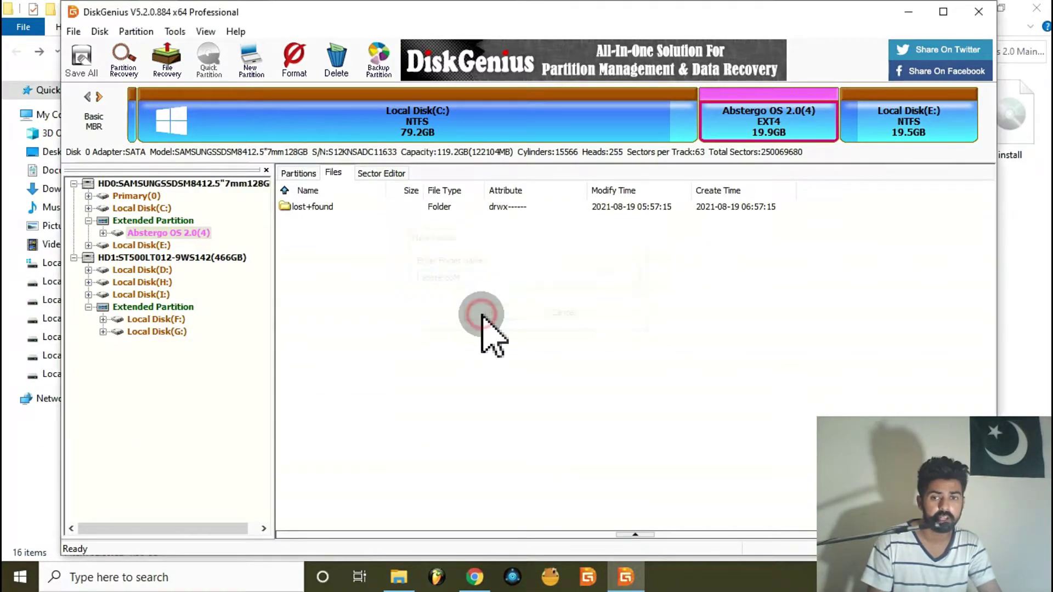
pyautogui.click(483, 317)
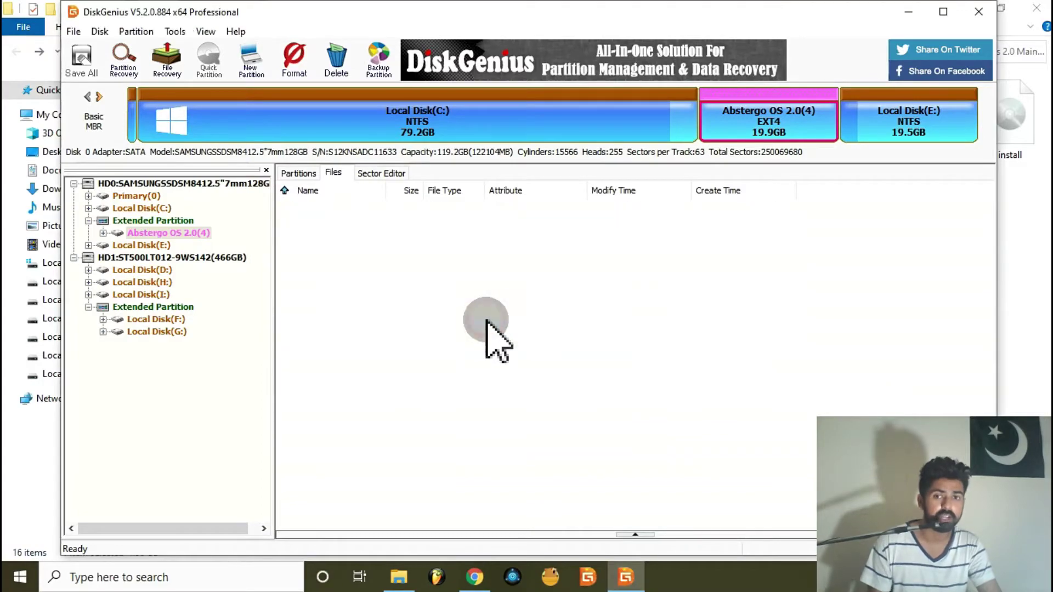
# Open the abstergoM folder, then move DiskGenius aside and switch to the Abstergo os 2.0 MainLine folder in File Explorer.
pyautogui.click(310, 207)
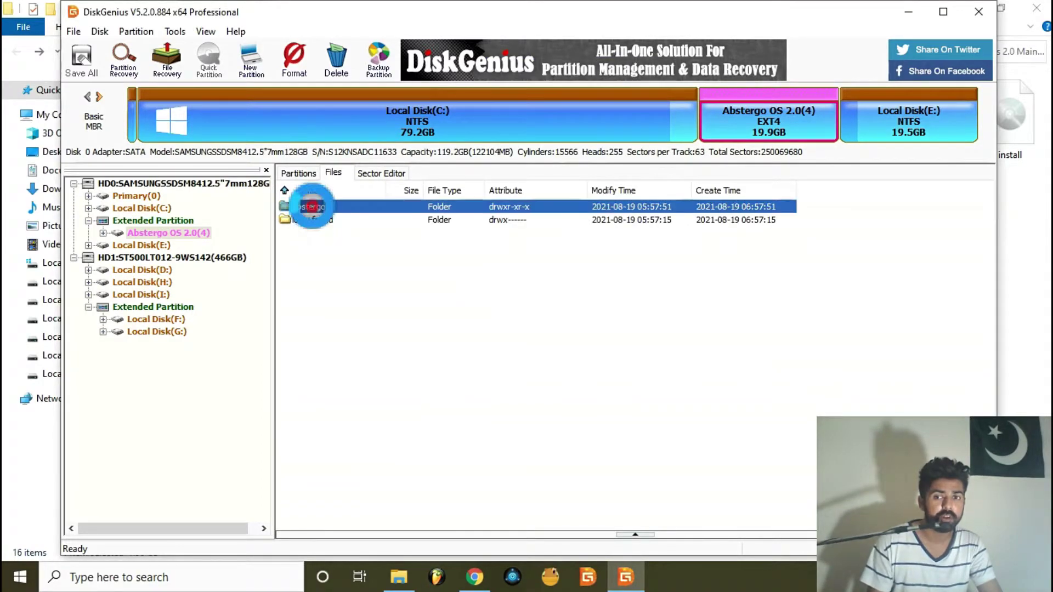
pyautogui.doubleClick(311, 206)
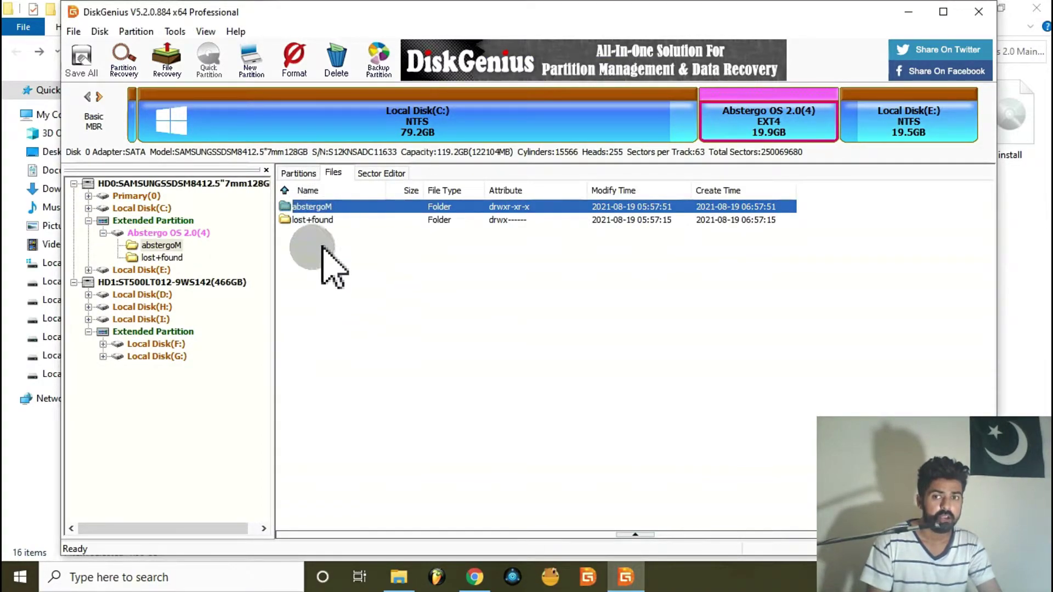
pyautogui.moveTo(291, 17); pyautogui.dragTo(812, 25)
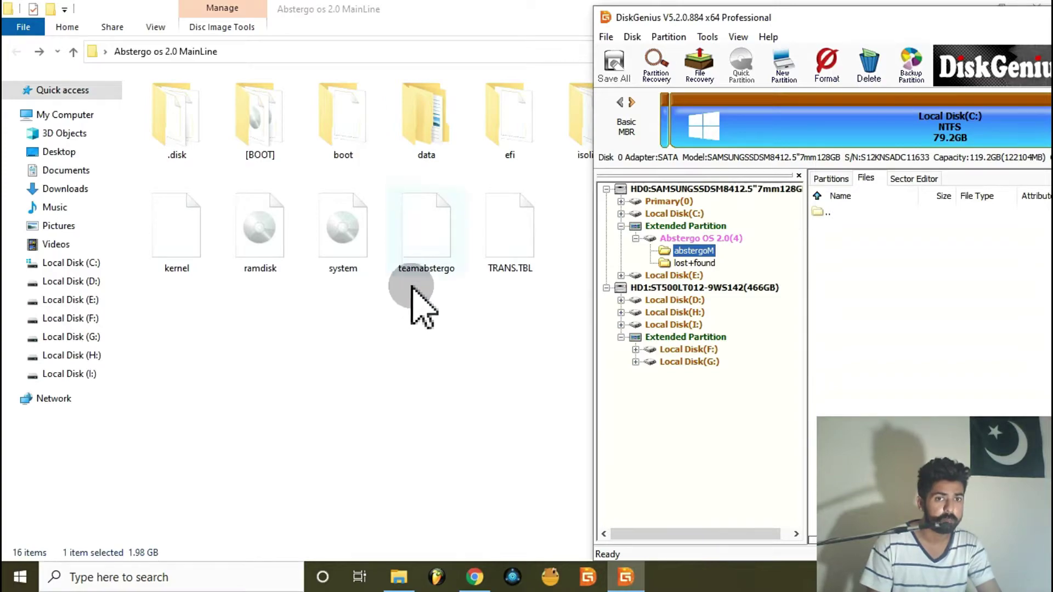
pyautogui.click(420, 303)
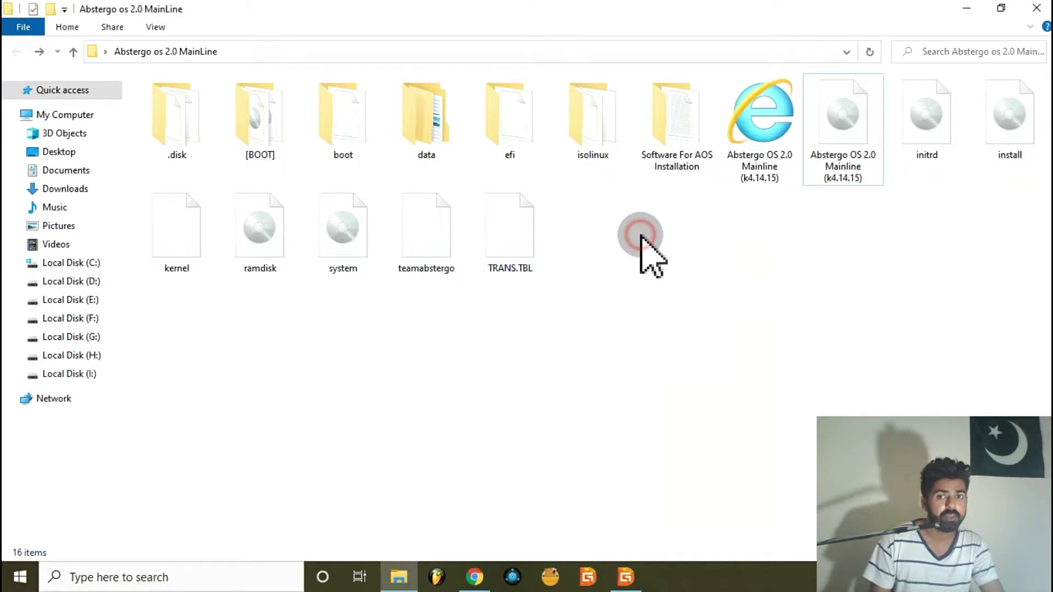
# Copy the data folder and the initrd, teamabstergo, system, ramdisk and kernel files into the abstergoM folder in DiskGenius, allowing the partition dismount.
pyautogui.click(429, 109)
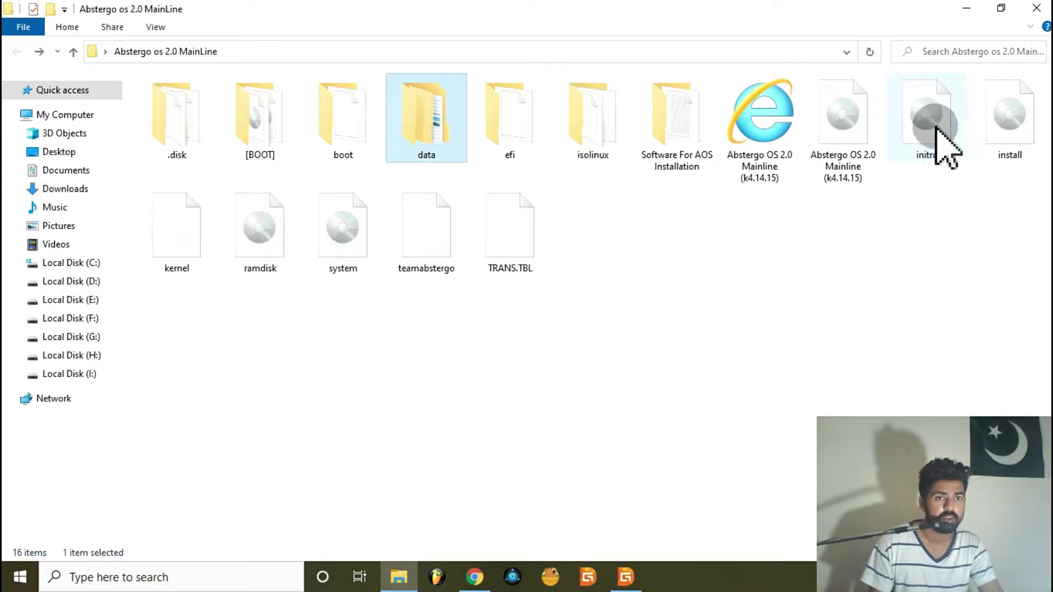
pyautogui.keyDown('ctrl'); pyautogui.click(936, 127); pyautogui.keyUp('ctrl')
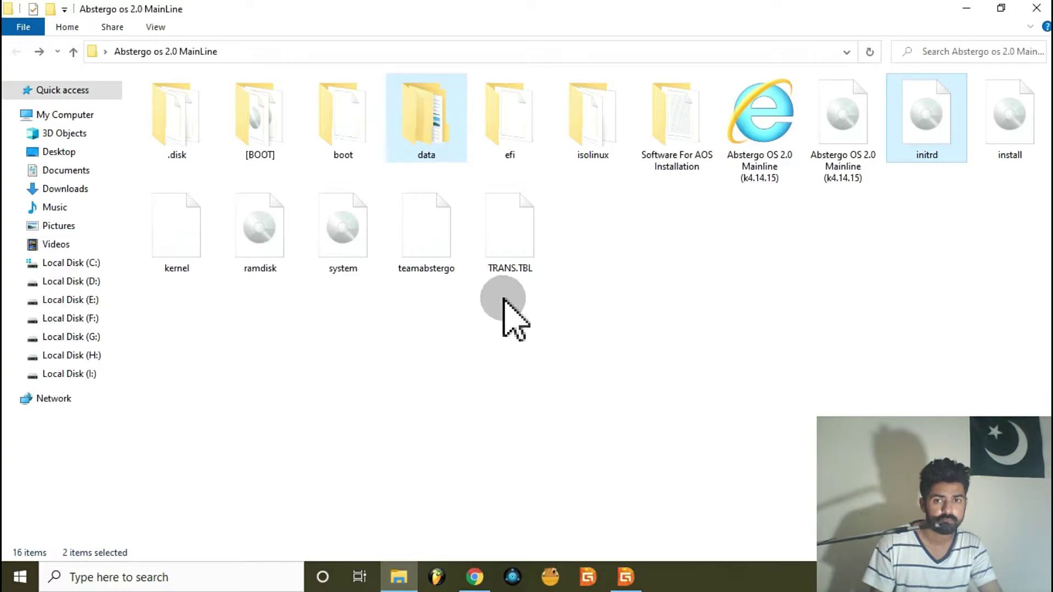
pyautogui.keyDown('ctrl'); pyautogui.click(427, 236); pyautogui.keyUp('ctrl')
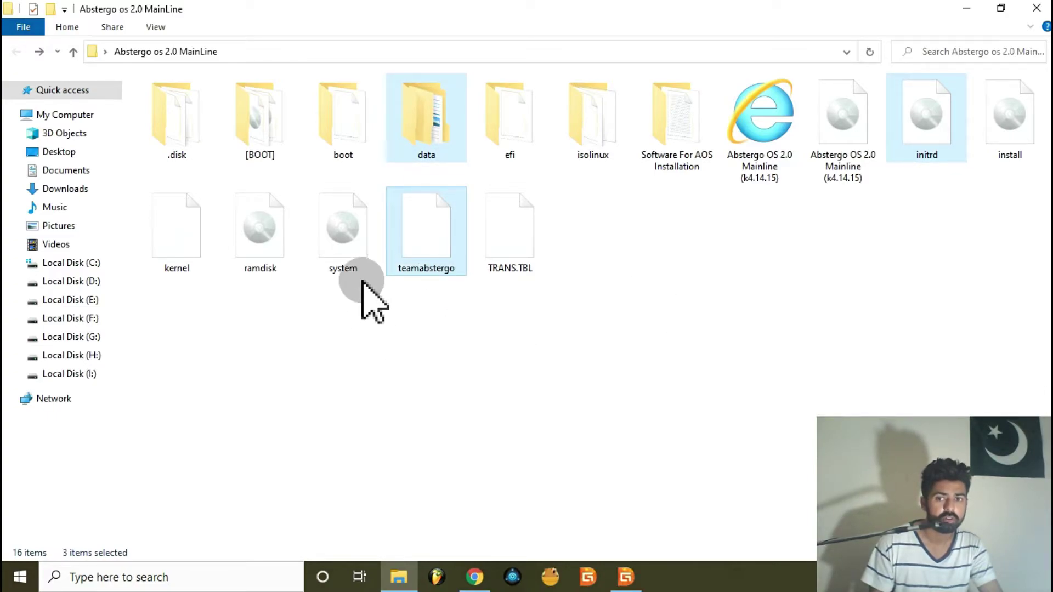
pyautogui.keyDown('ctrl'); pyautogui.click(349, 232); pyautogui.keyUp('ctrl')
pyautogui.keyDown('ctrl'); pyautogui.click(259, 236); pyautogui.keyUp('ctrl')
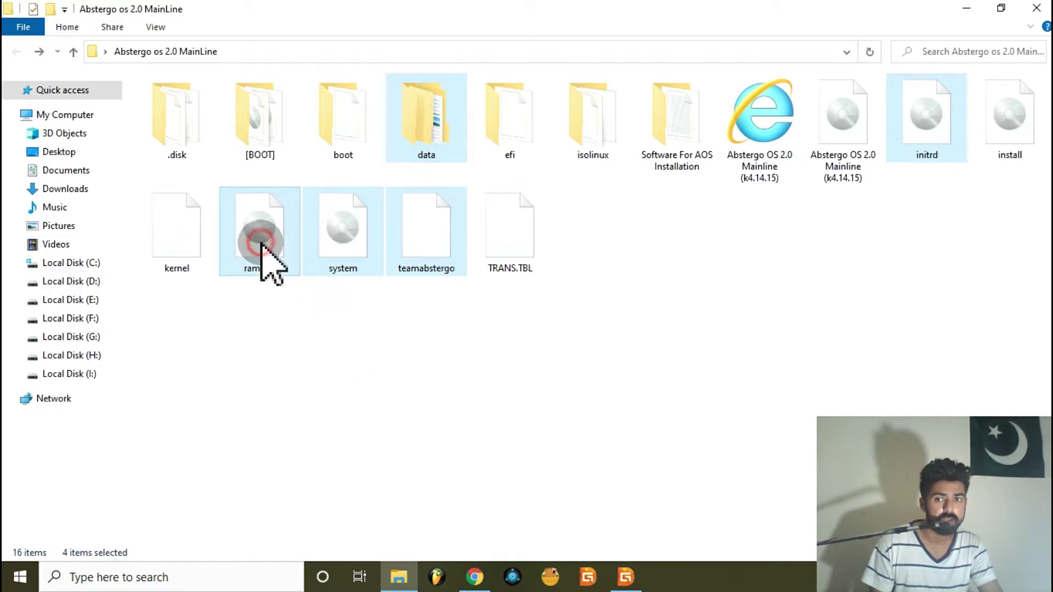
pyautogui.keyDown('ctrl'); pyautogui.click(183, 237); pyautogui.keyUp('ctrl')
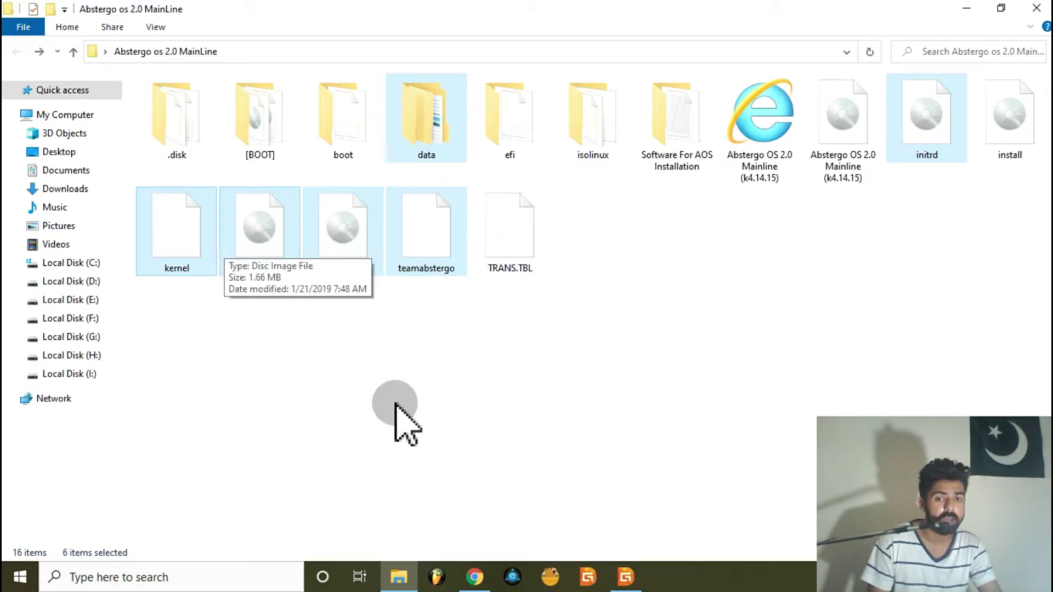
pyautogui.click(626, 577)
pyautogui.moveTo(332, 228); pyautogui.dragTo(852, 266)
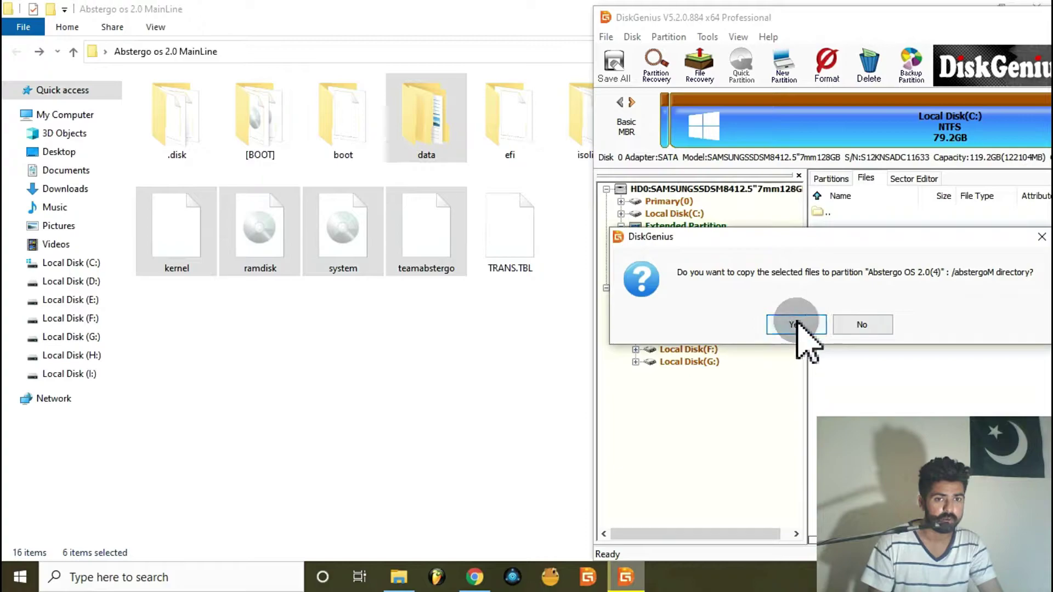
pyautogui.moveTo(795, 237); pyautogui.dragTo(706, 89)
pyautogui.click(704, 176)
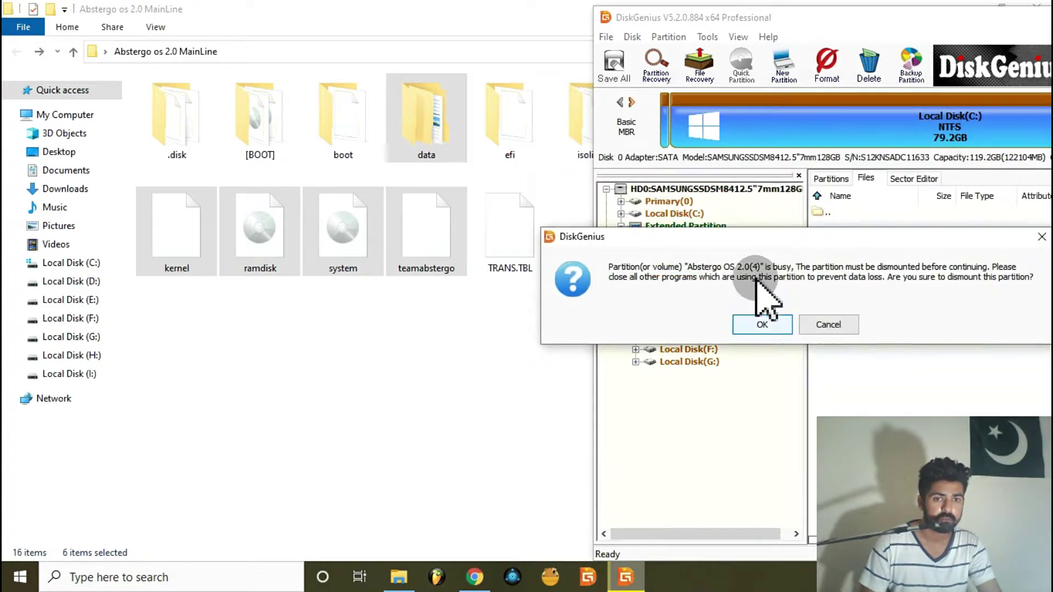
pyautogui.moveTo(749, 236); pyautogui.dragTo(740, 79)
pyautogui.click(686, 164)
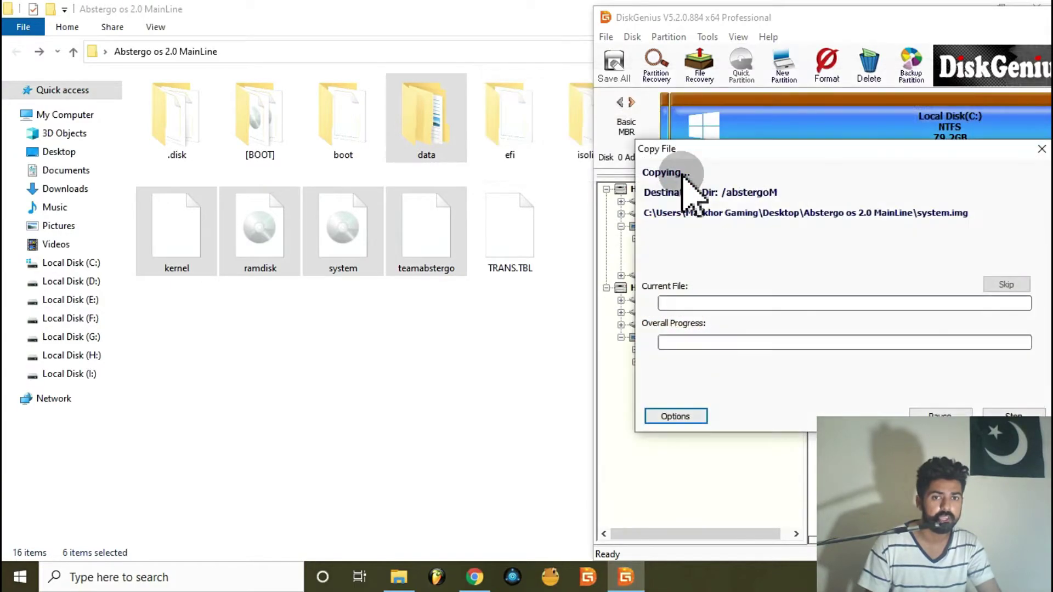
pyautogui.moveTo(757, 146); pyautogui.dragTo(428, 70)
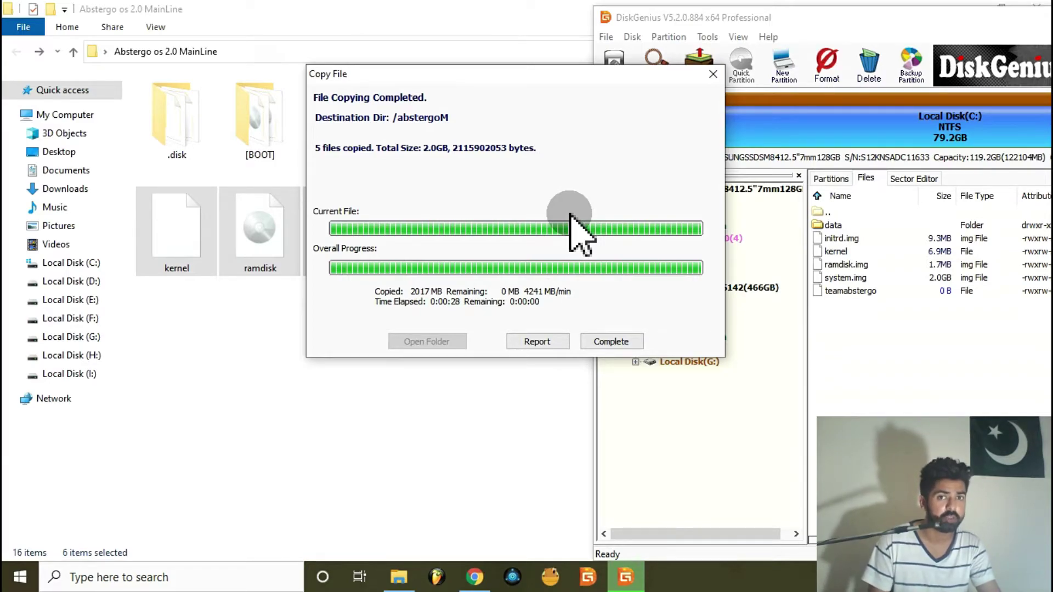
pyautogui.click(612, 341)
# Close DiskGenius and the Abstergo os 2.0 MainLine folder window, and minimize the browser to clear the desktop.
pyautogui.moveTo(780, 22); pyautogui.dragTo(417, 17)
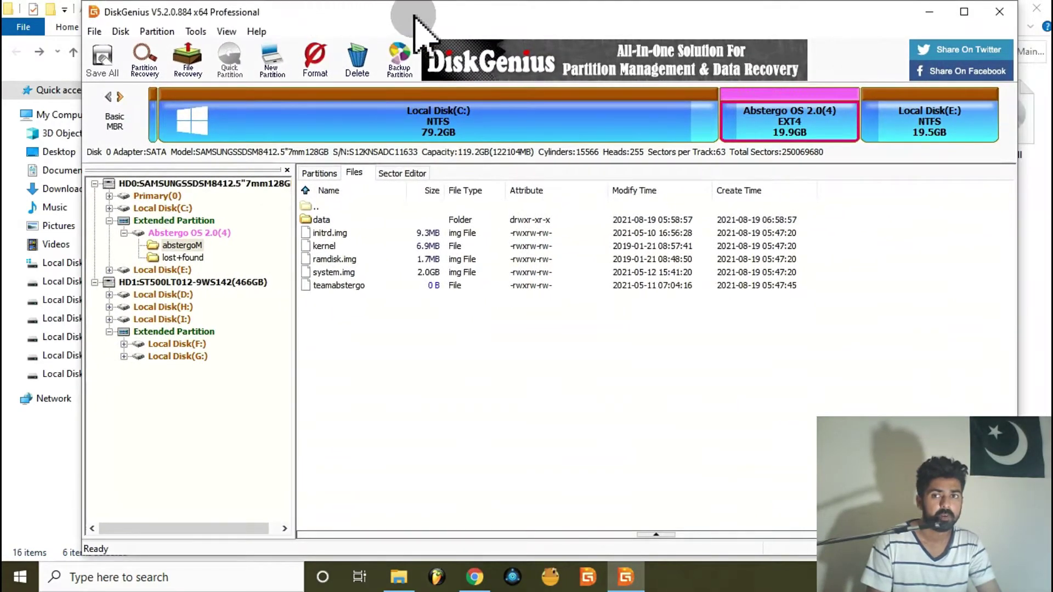
pyautogui.moveTo(291, 8); pyautogui.dragTo(264, 14)
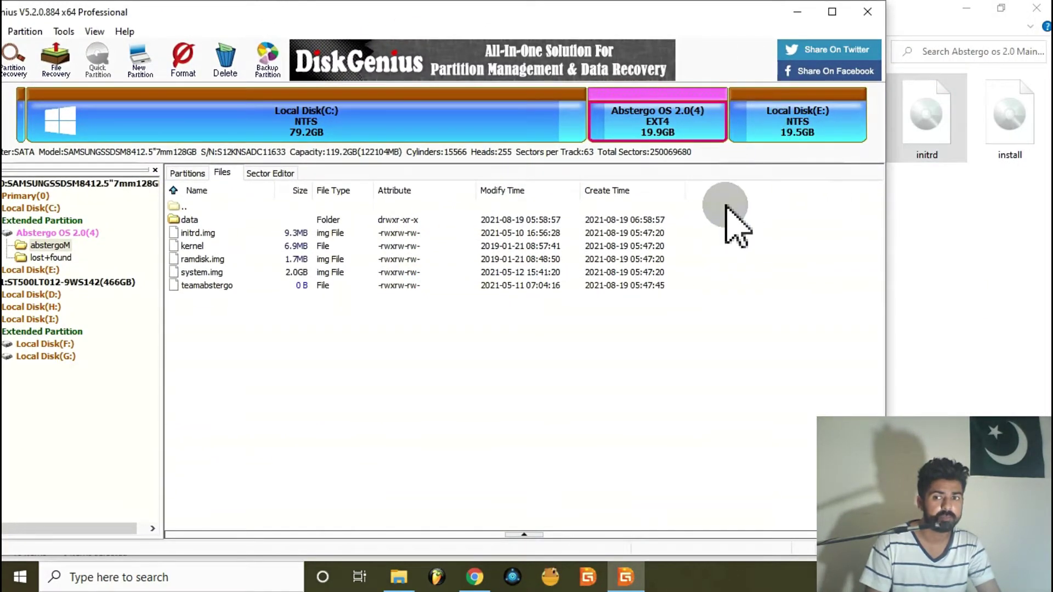
pyautogui.click(868, 12)
pyautogui.click(909, 236)
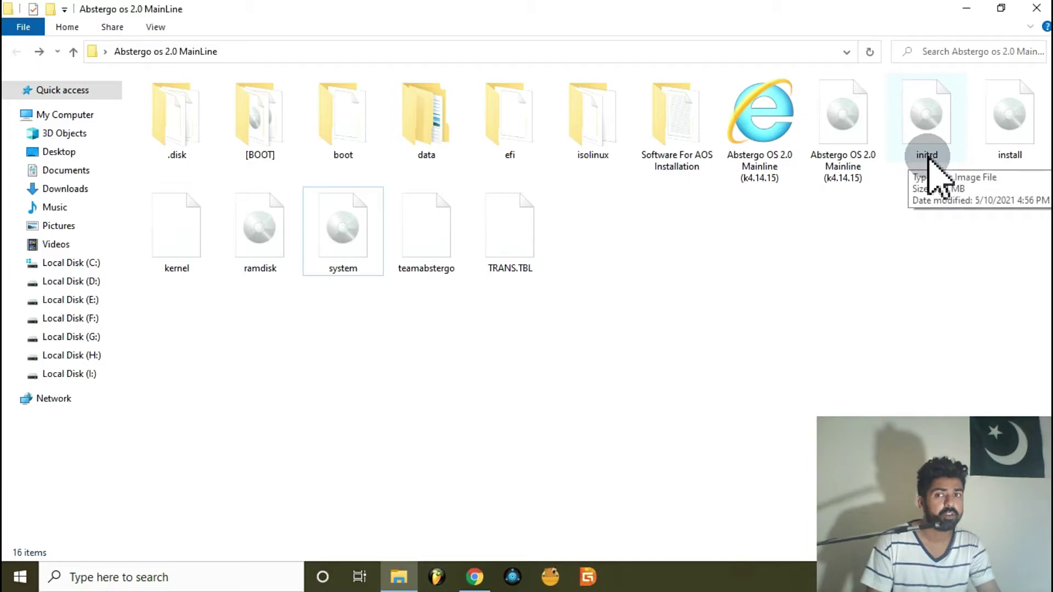
pyautogui.click(1001, 8)
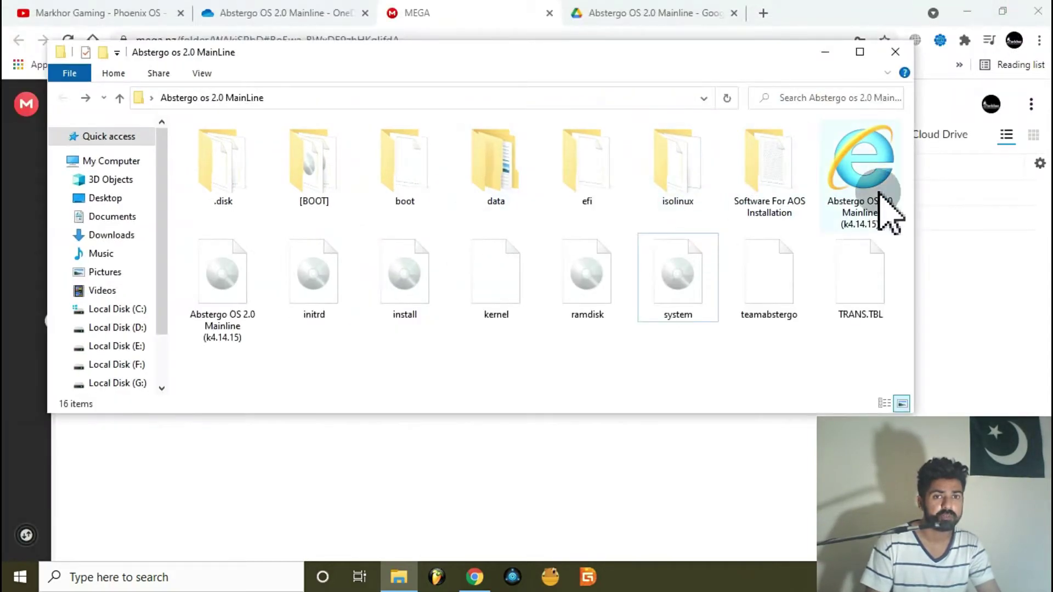
pyautogui.click(967, 11)
pyautogui.click(896, 52)
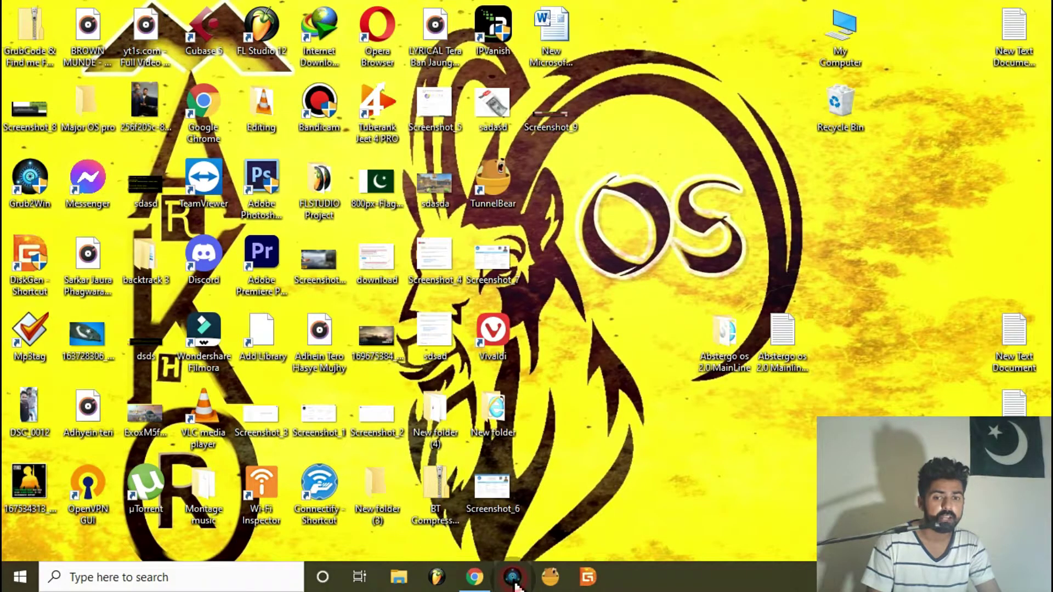
# Start Grub2Win and copy the entire text of the desktop file "Abstergo os 2.0 Mainline Grubcode by markhor gaming phoenix os".
pyautogui.click(613, 490)
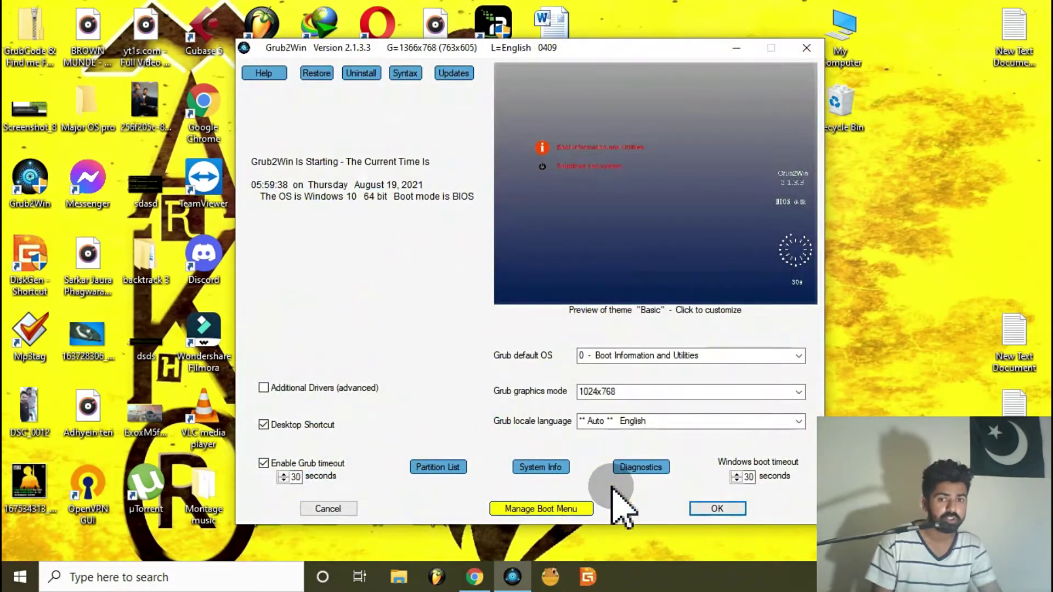
pyautogui.moveTo(599, 48); pyautogui.dragTo(413, 27)
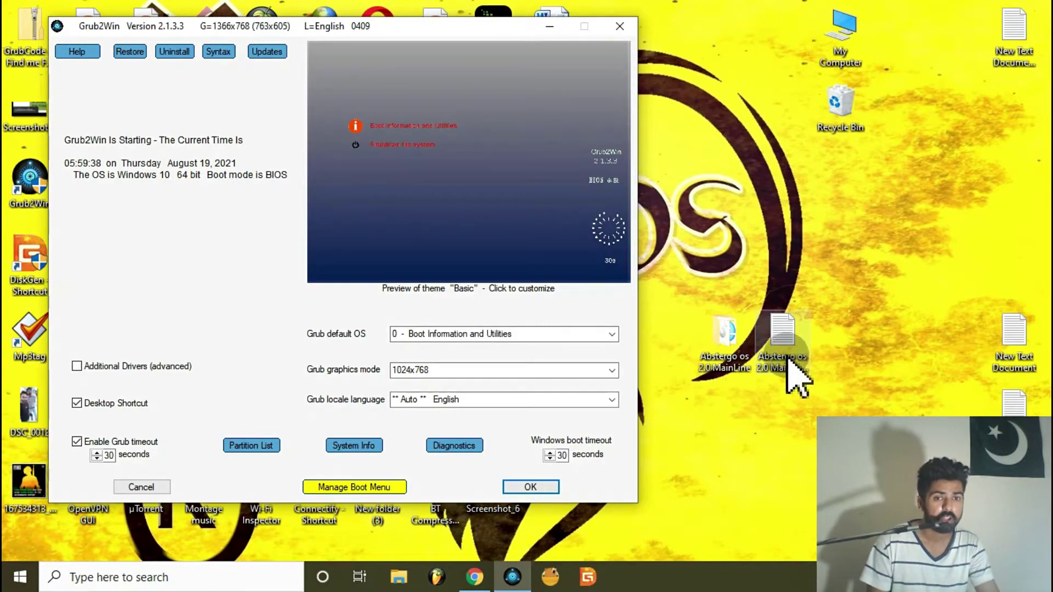
pyautogui.click(776, 339)
pyautogui.doubleClick(776, 340)
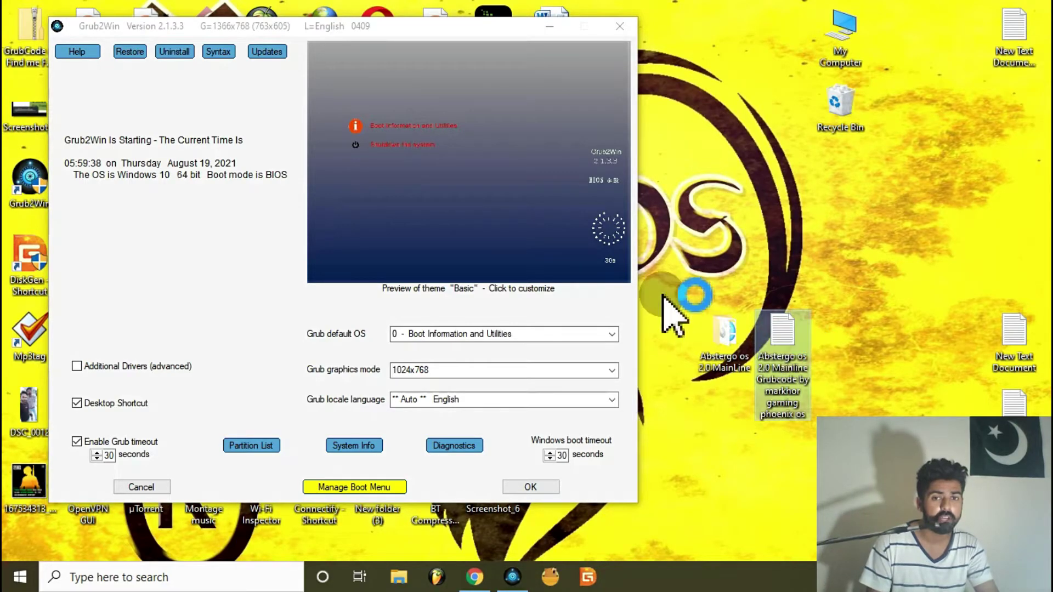
pyautogui.click(515, 221)
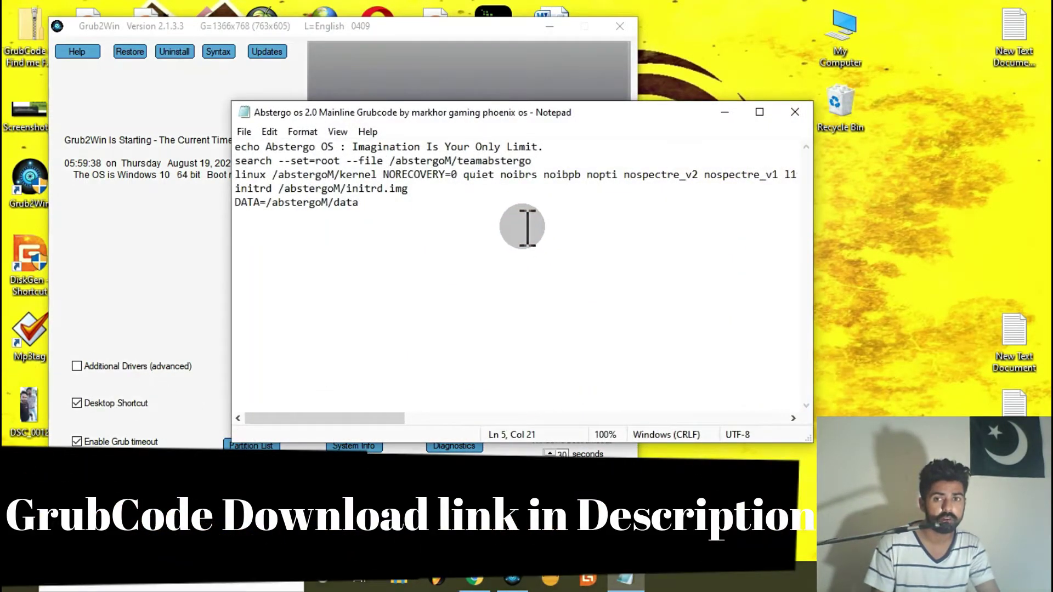
pyautogui.hotkey('ctrl', 'a')
pyautogui.rightClick(438, 159)
pyautogui.click(475, 203)
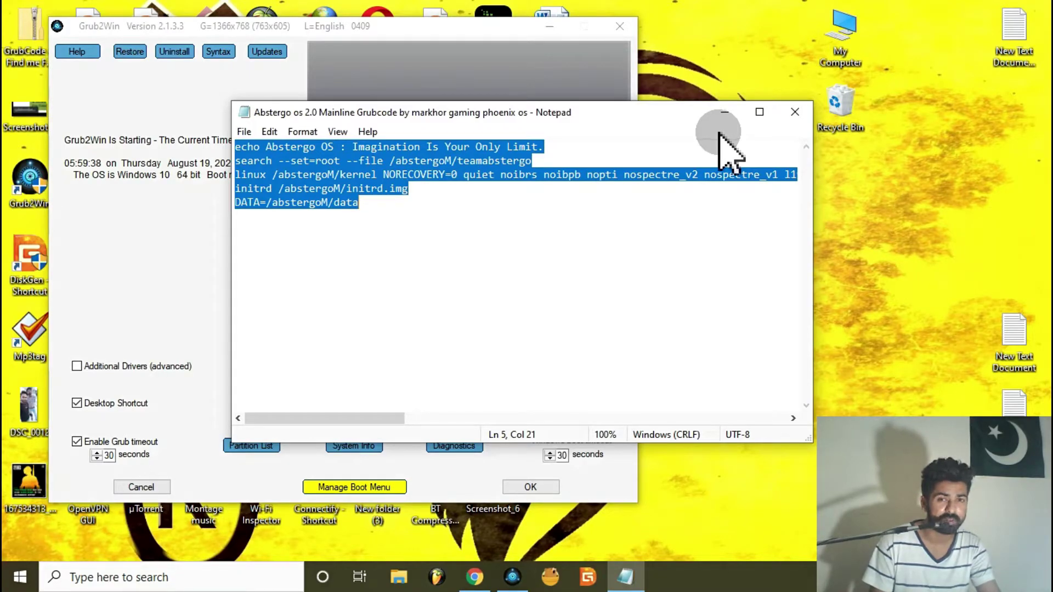
pyautogui.click(724, 112)
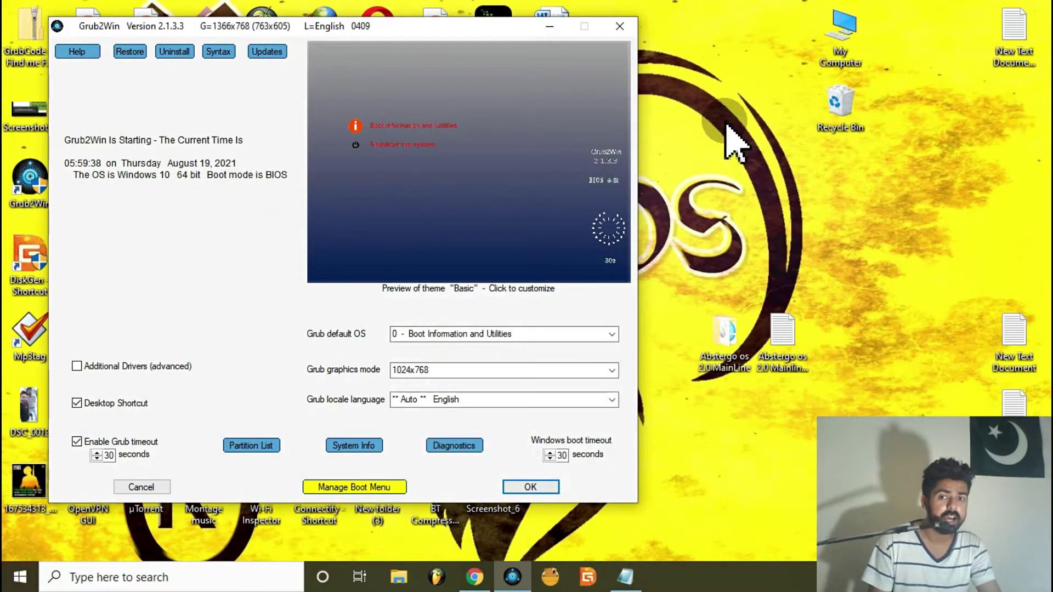
# Add a Grub2Win boot menu entry of type submenu with the title "Abstergo OS 2.0".
pyautogui.click(381, 486)
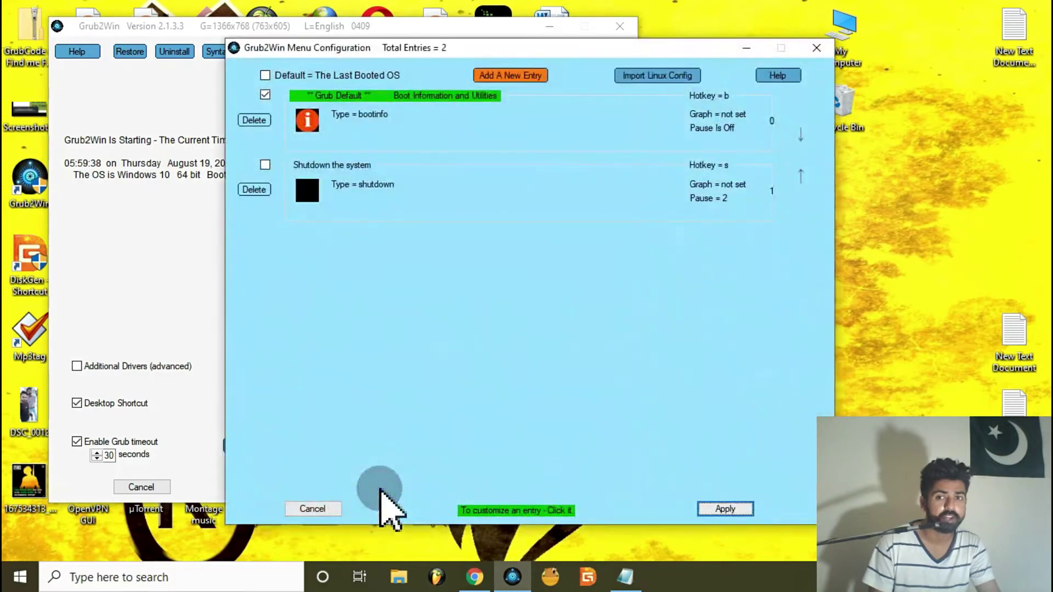
pyautogui.click(498, 79)
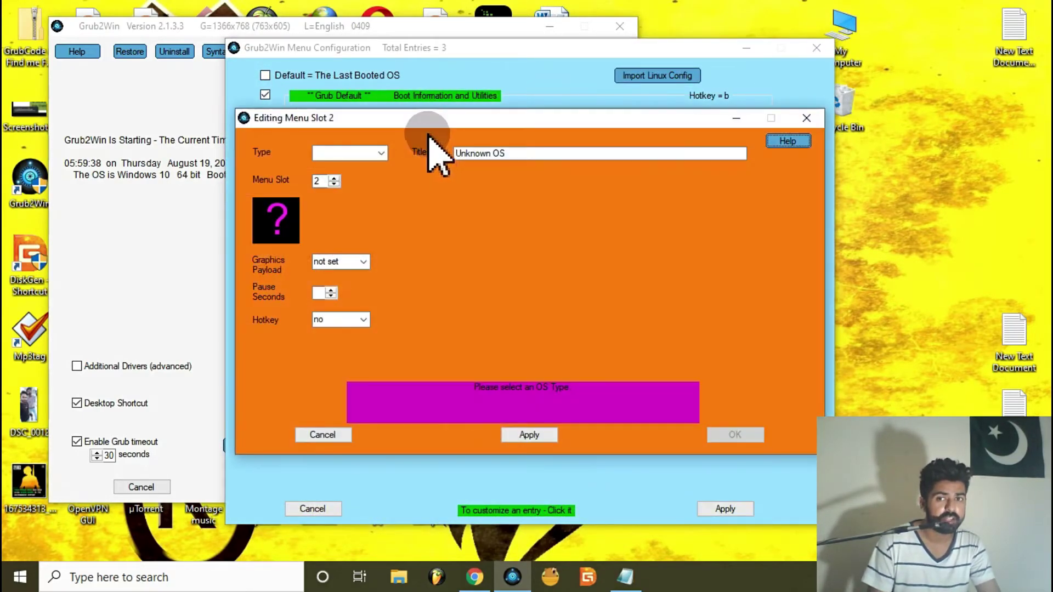
pyautogui.click(381, 154)
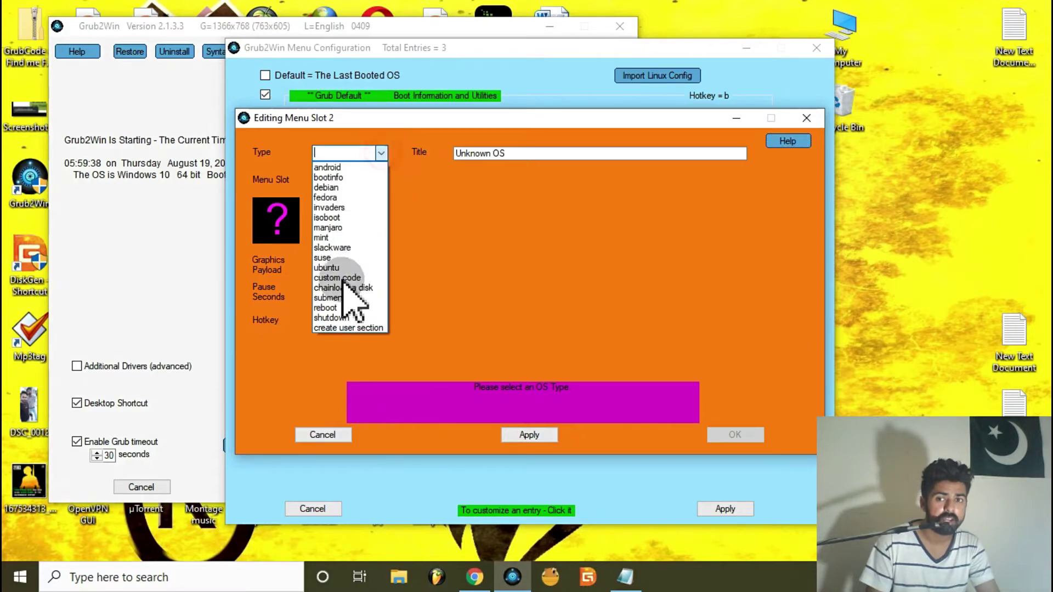
pyautogui.click(338, 297)
pyautogui.click(555, 157)
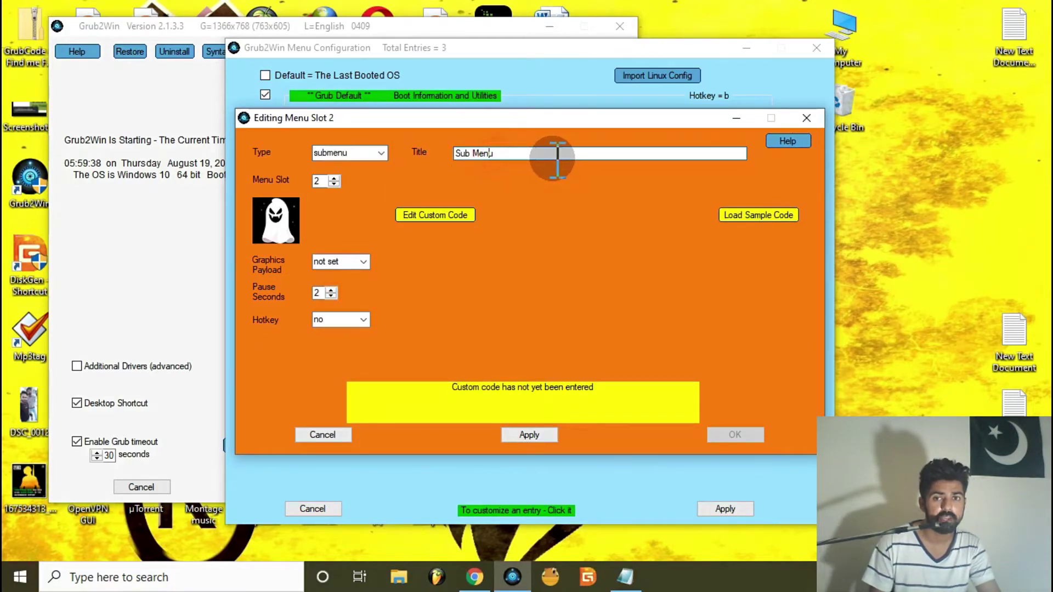
pyautogui.write('Abstergo OS 2.0')
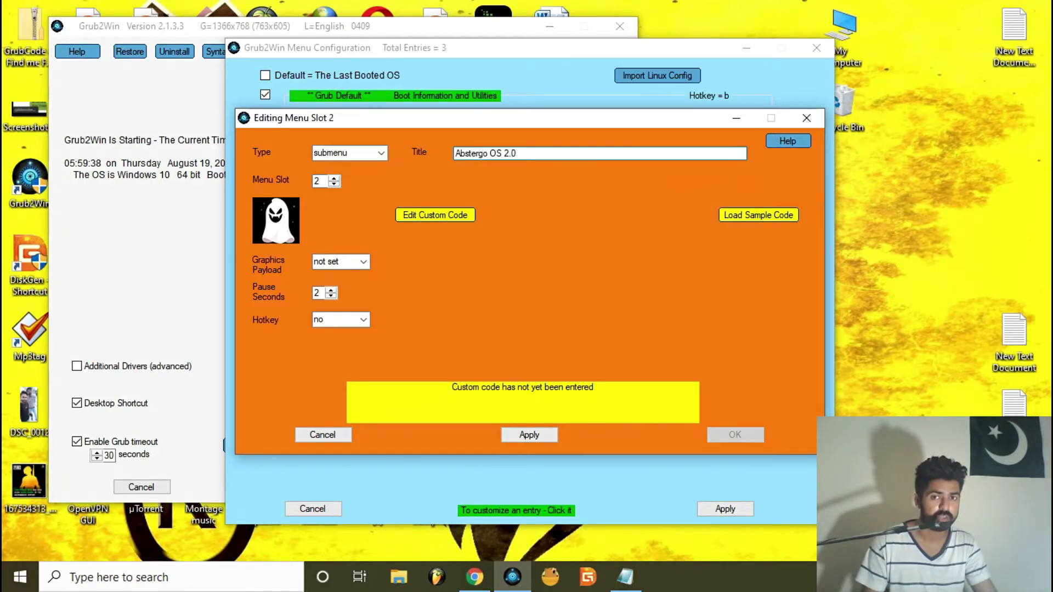
# Paste the copied grub code as the entry's custom code, save it, and apply the new menu entry.
pyautogui.click(422, 217)
pyautogui.rightClick(461, 193)
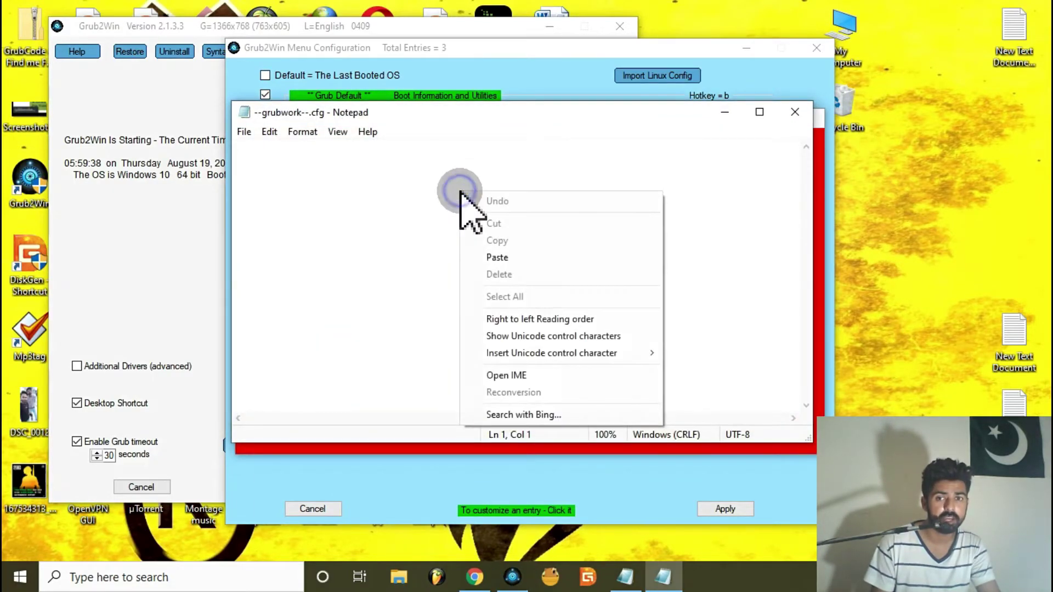
pyautogui.click(507, 258)
pyautogui.click(795, 112)
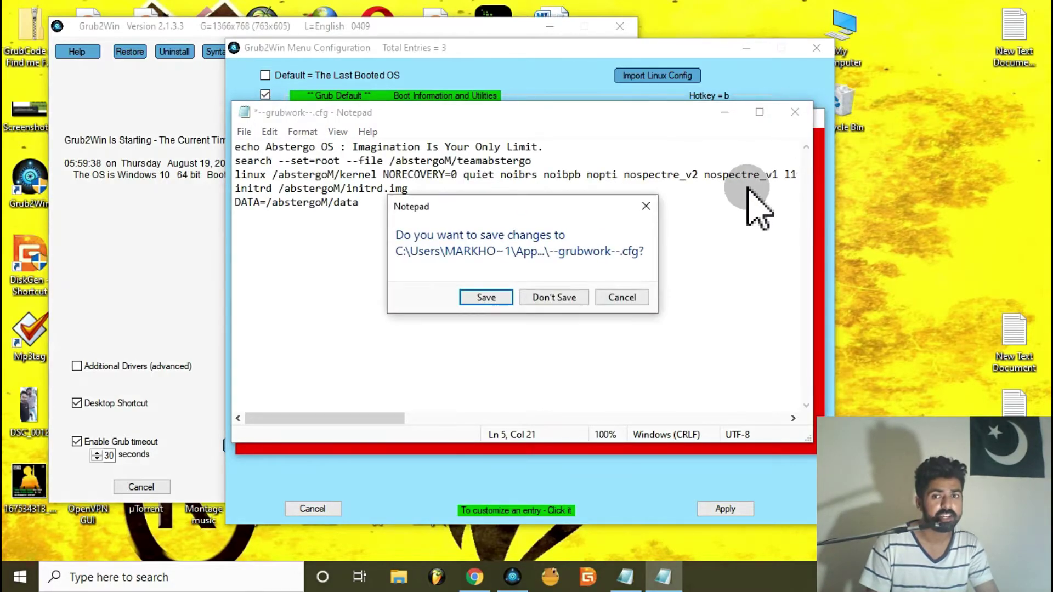
pyautogui.click(486, 297)
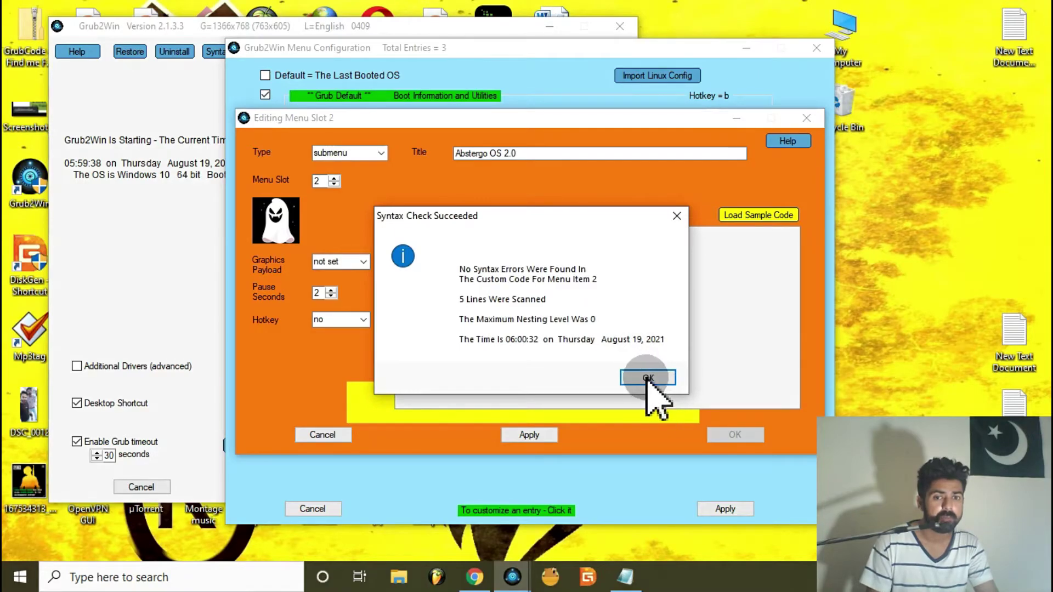
pyautogui.click(645, 377)
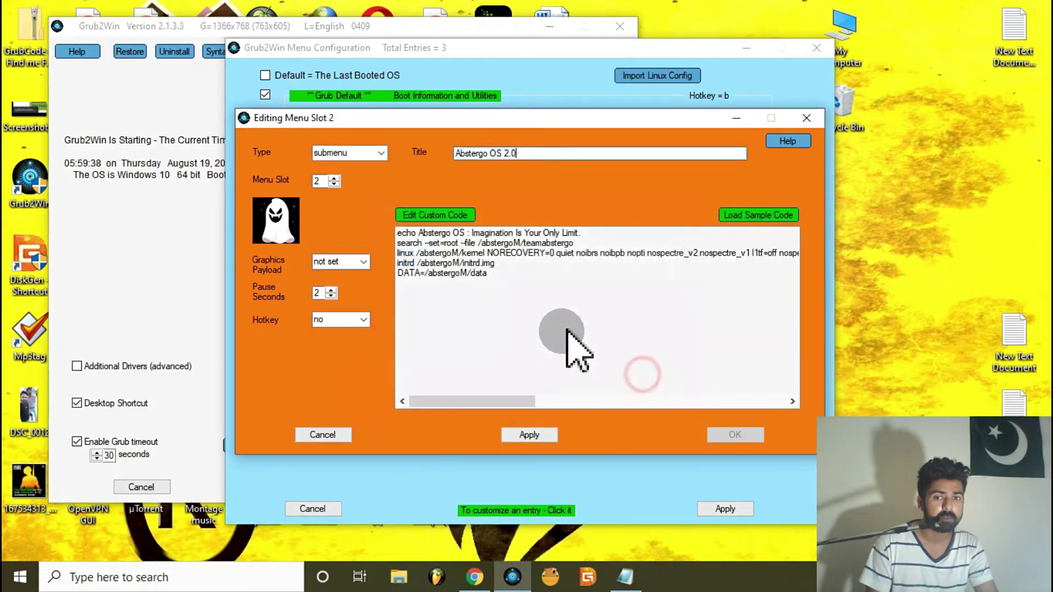
pyautogui.click(537, 435)
pyautogui.click(733, 438)
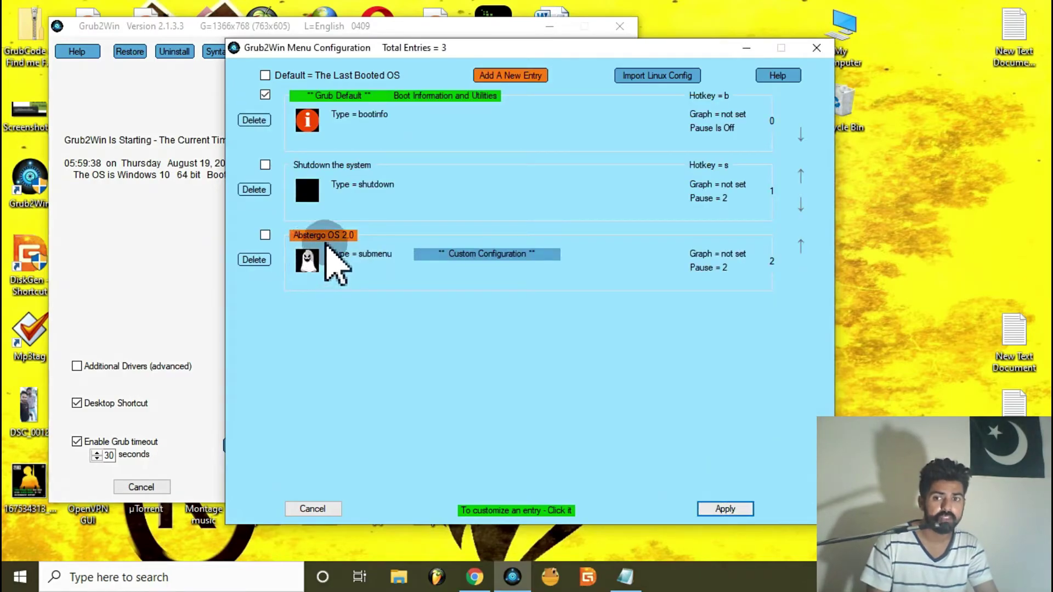
# Make Abstergo OS 2.0 the default boot entry, write the Grub2Win configuration and close the program.
pyautogui.click(265, 235)
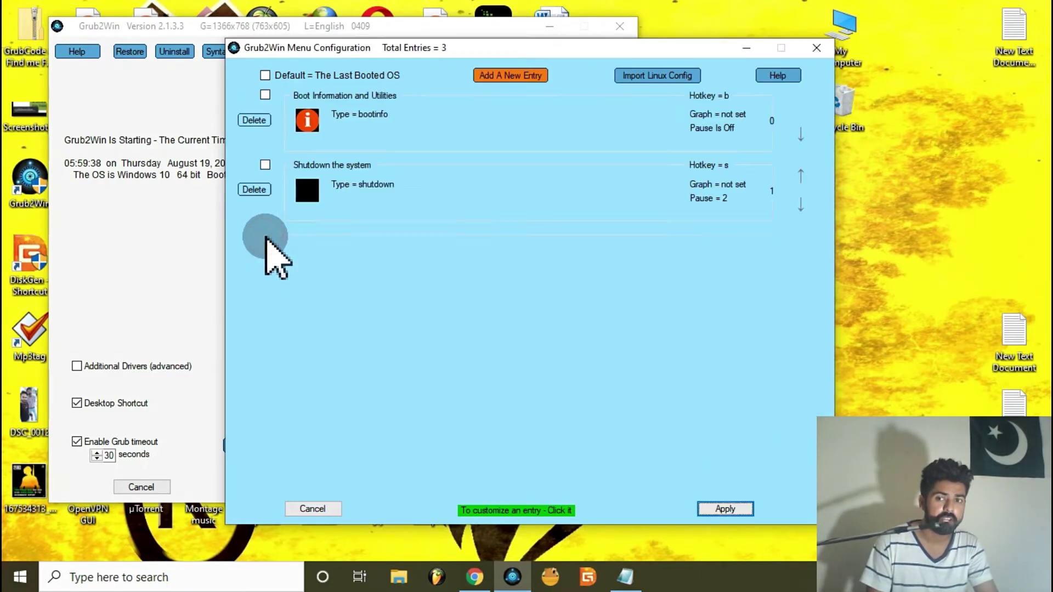
pyautogui.click(709, 509)
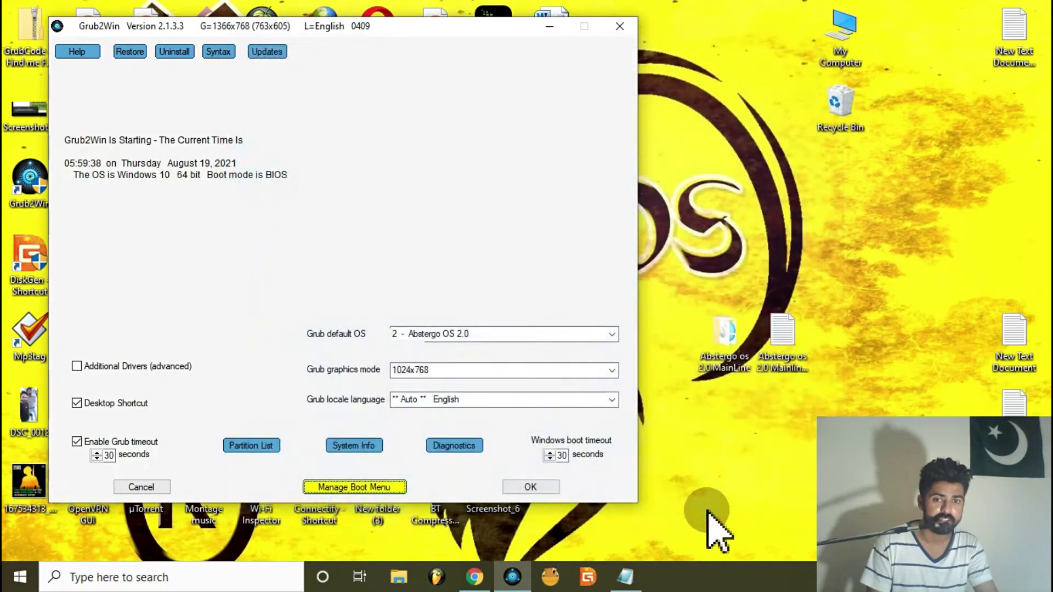
pyautogui.click(518, 488)
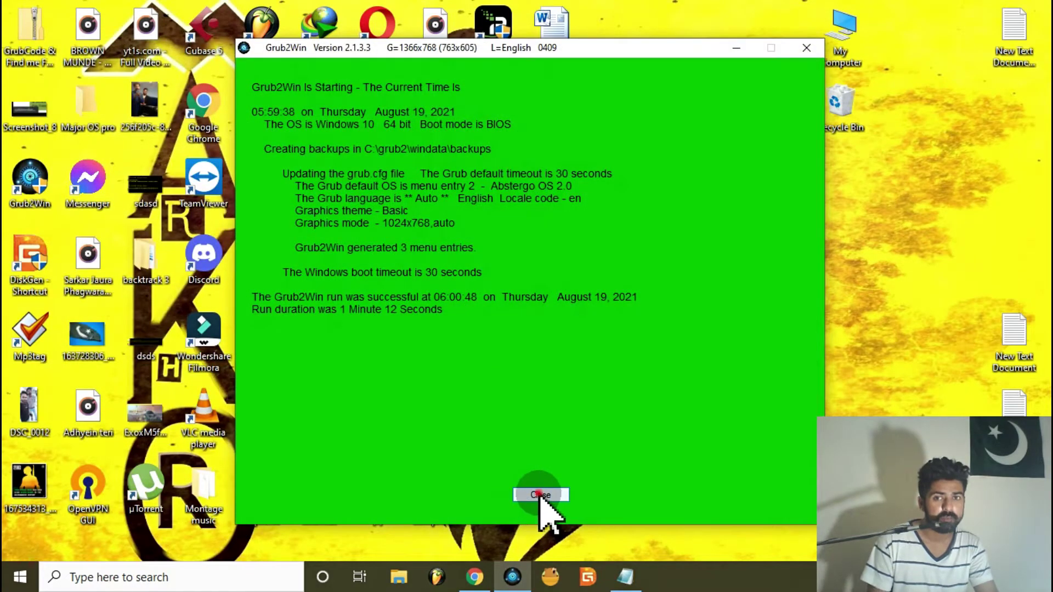
pyautogui.click(540, 495)
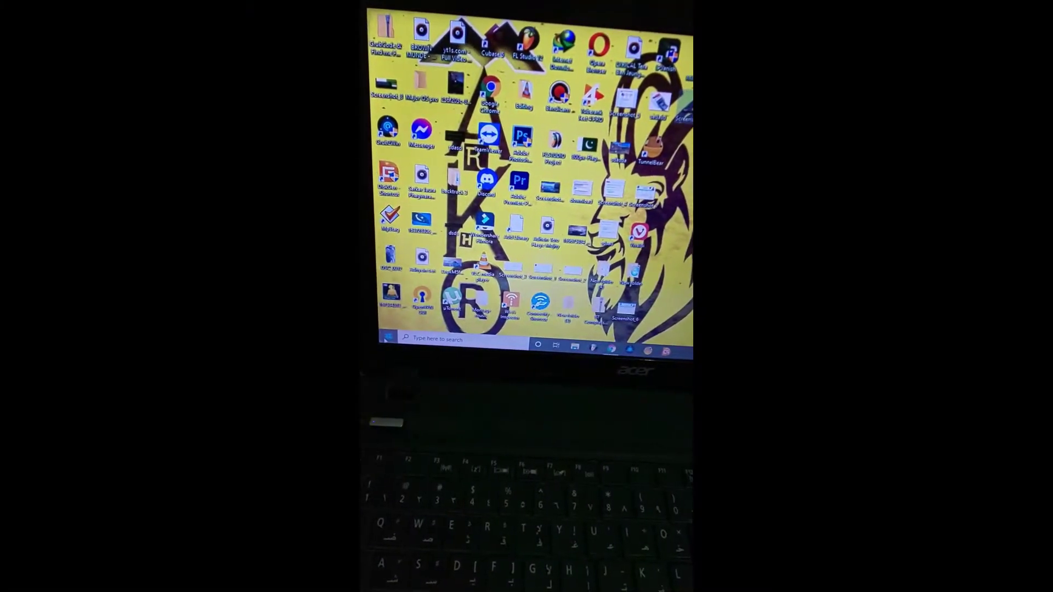
pyautogui.click(388, 337)
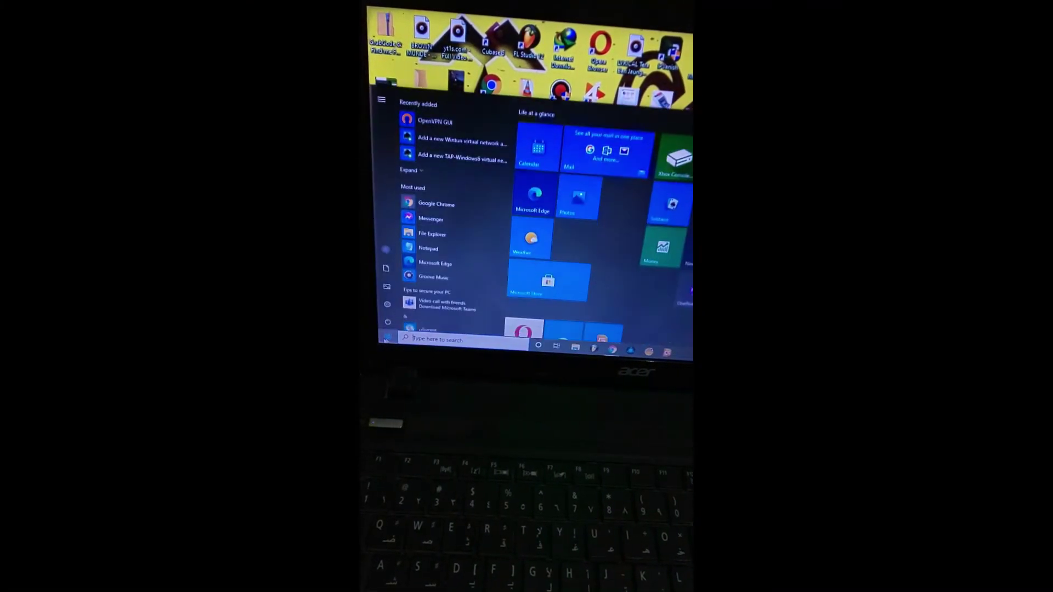
# Restart the computer and boot Abstergo OS 2.0 from the Grub2Win boot menu.
pyautogui.click(391, 328)
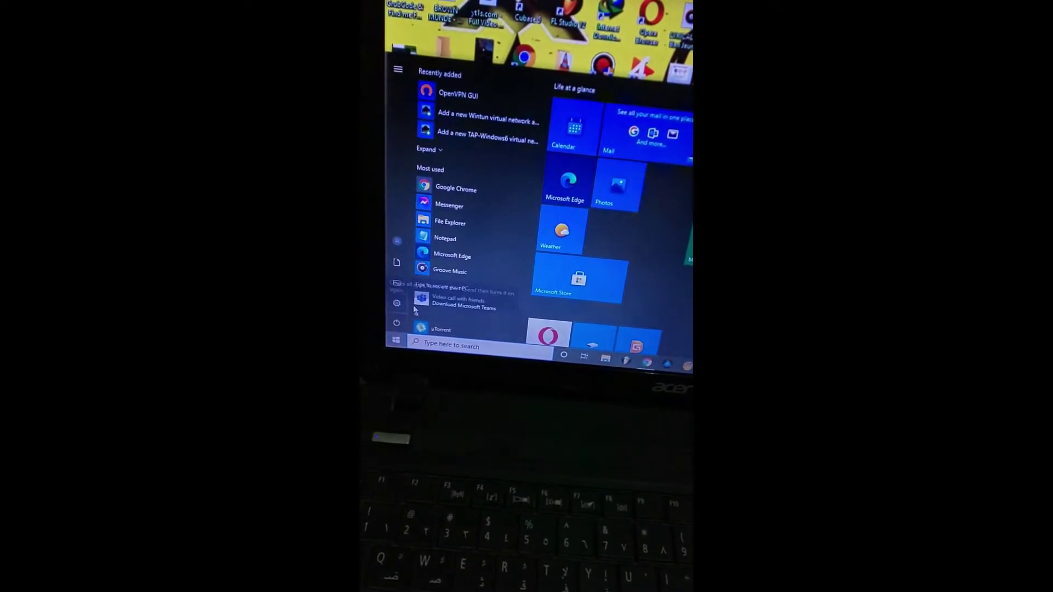
pyautogui.click(401, 306)
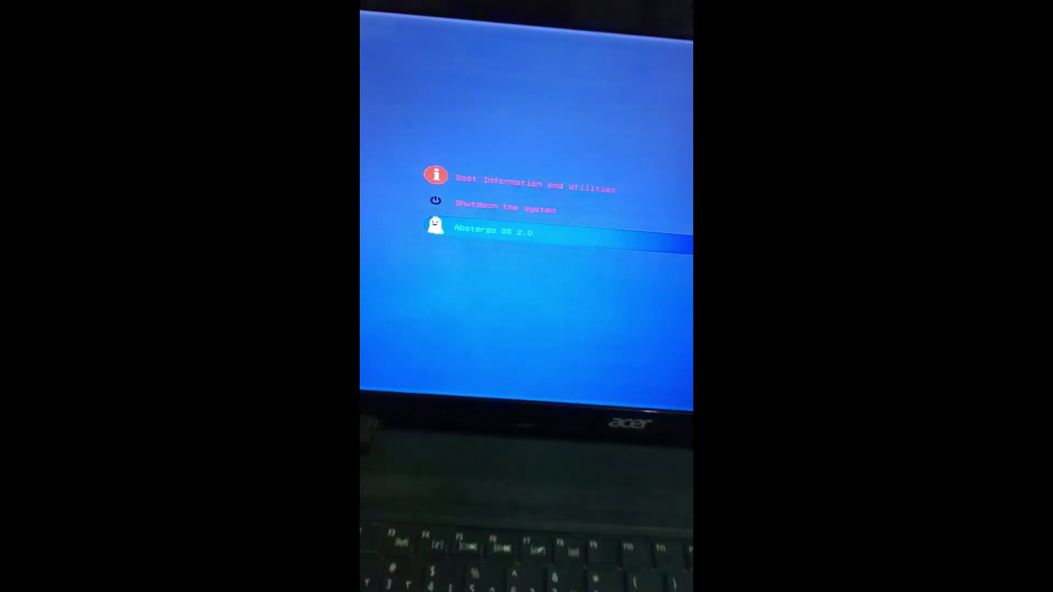
pyautogui.press('Return')
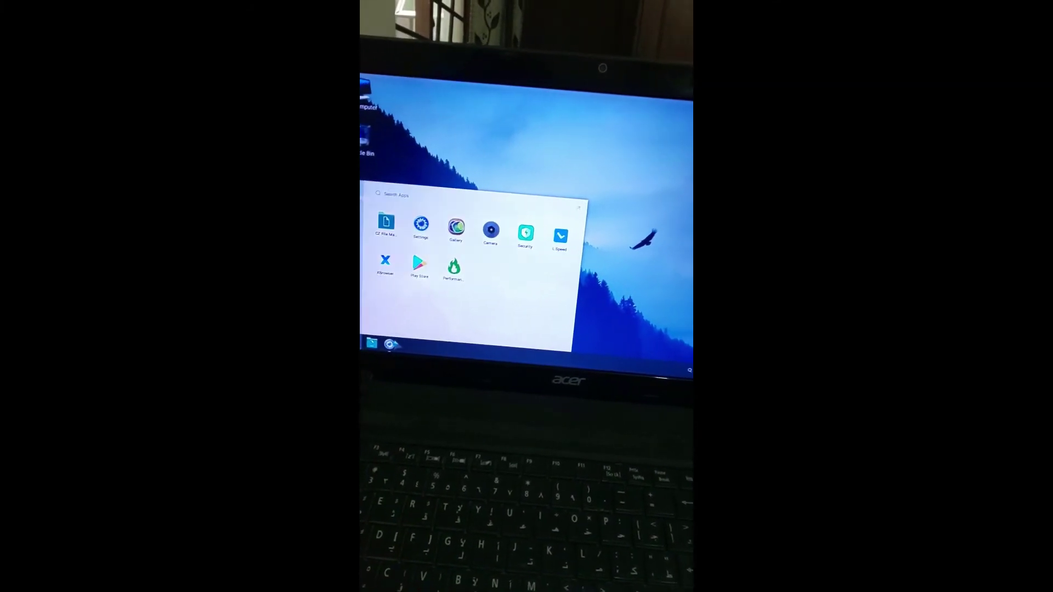
# Open the system settings and grant Performance Tweaker superuser access for this time only.
pyautogui.click(416, 214)
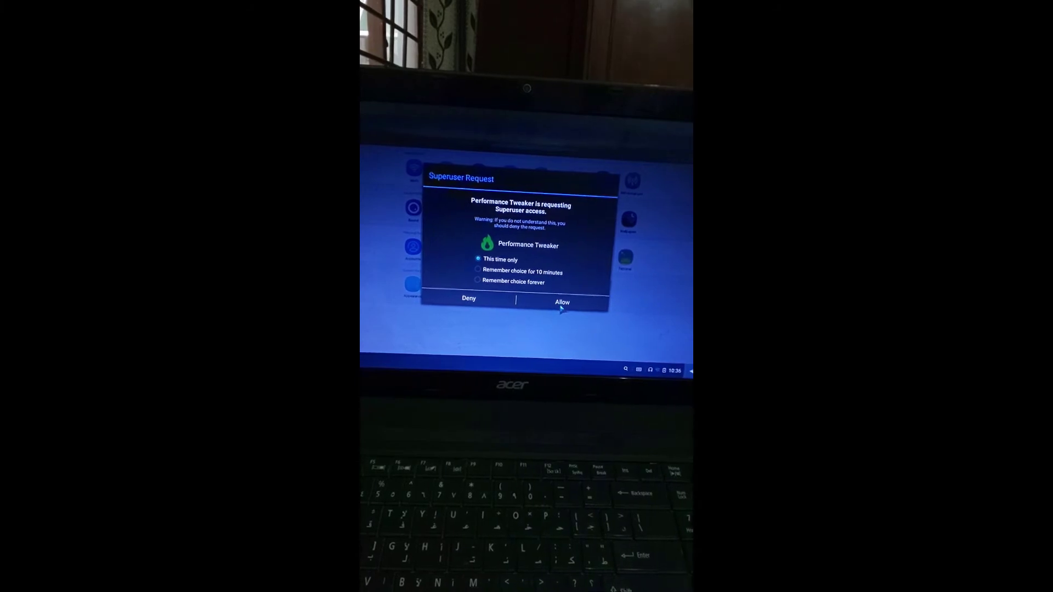
pyautogui.click(564, 299)
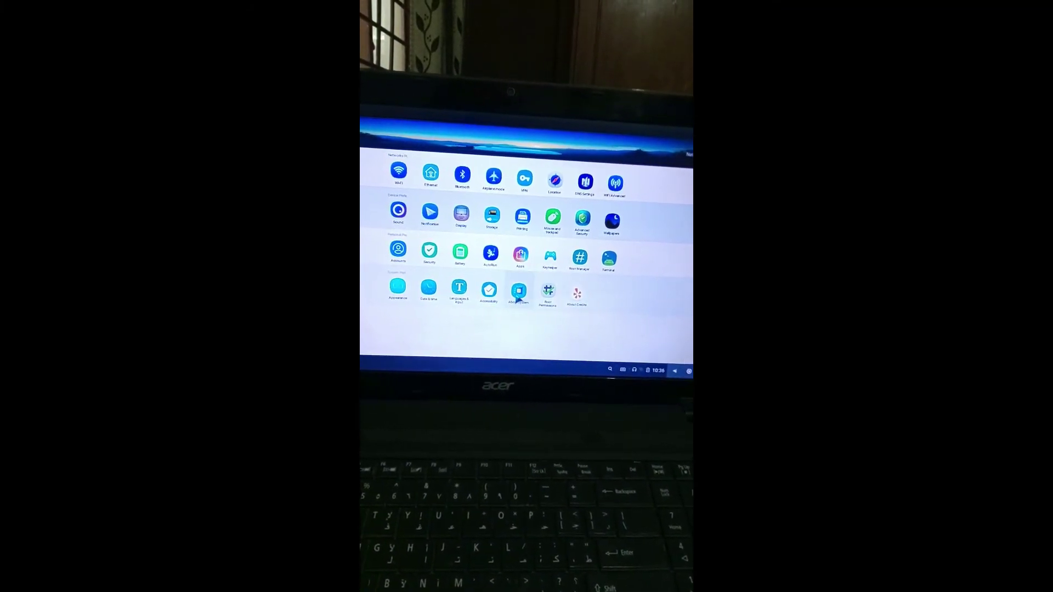
# Open the About System page and examine the Abstergo OS, Android, kernel and graphics driver version details.
pyautogui.click(514, 268)
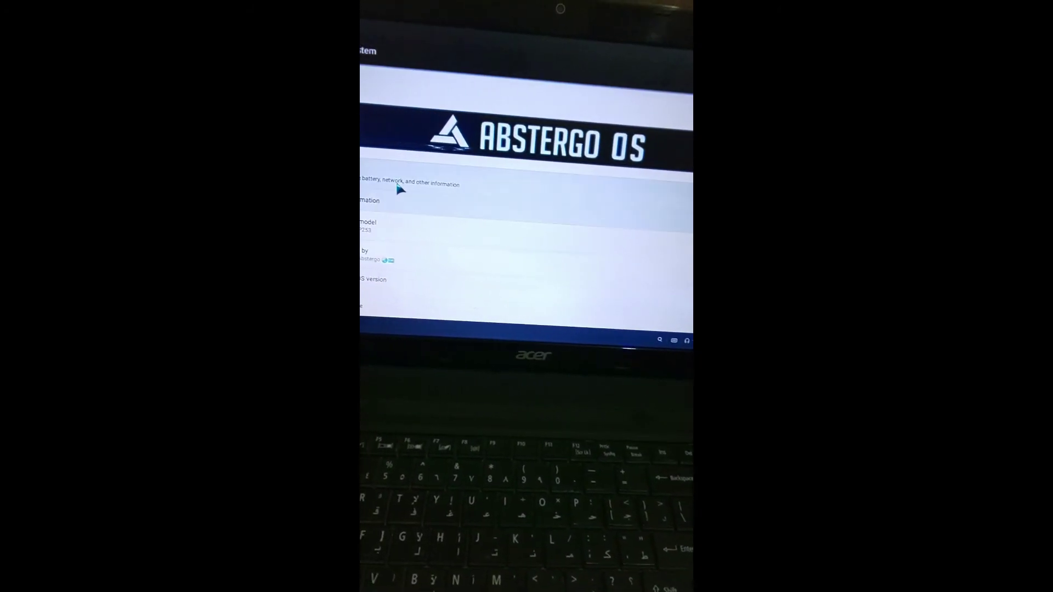
pyautogui.scroll(-5, 401, 187)
pyautogui.scroll(-1, 413, 192)
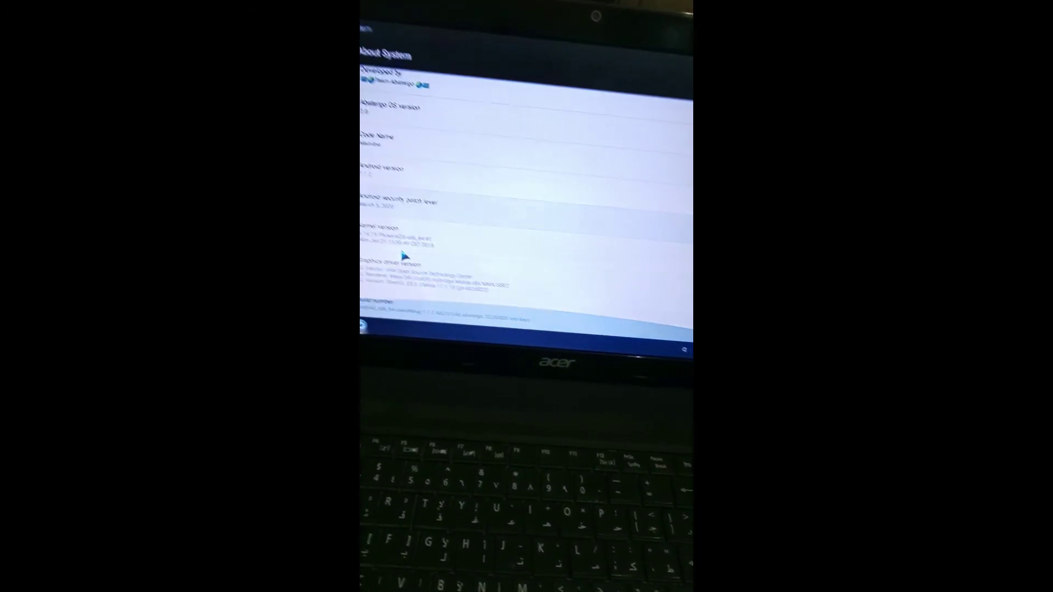